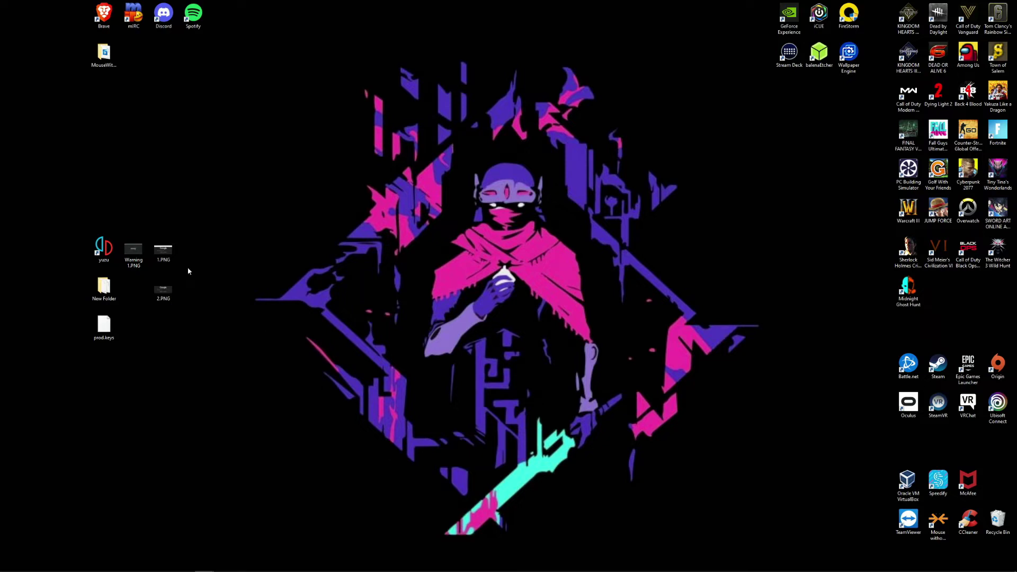
View the 1.PNG image from the desktop to read the example game search phrase, and close it.
double_click(163, 250)
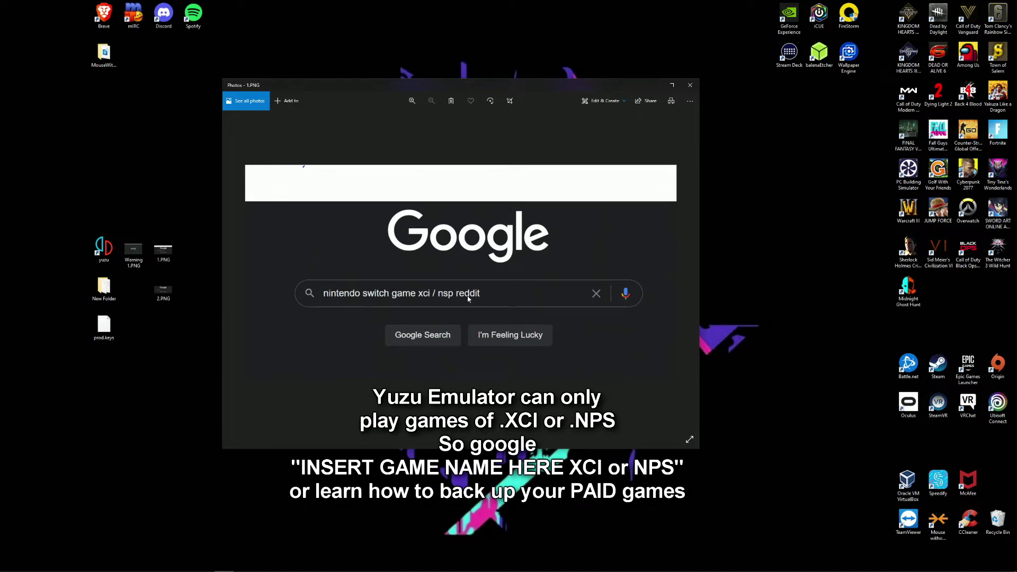
scroll(469, 298, up, 1)
scroll(469, 298, down, 1)
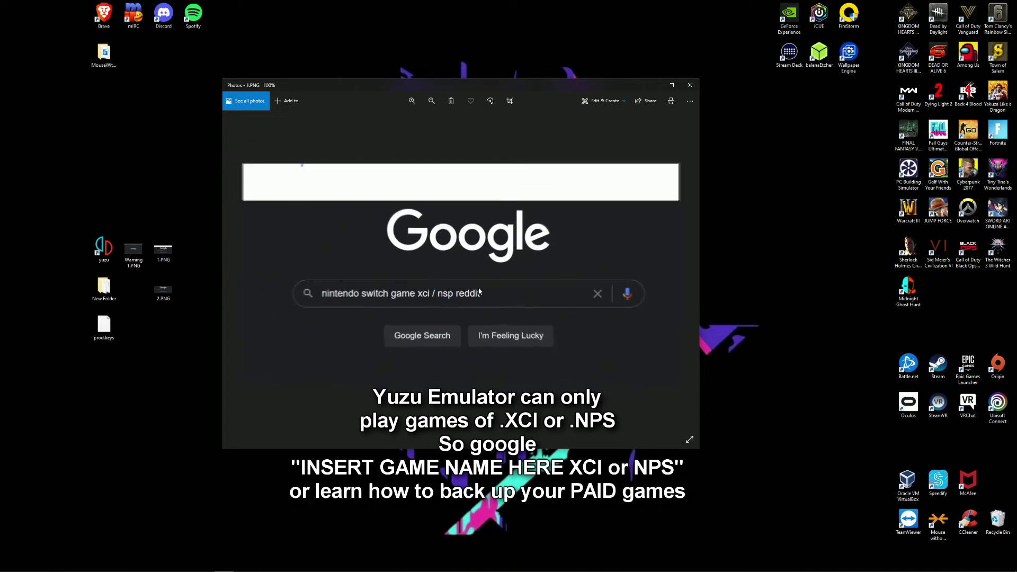
click(688, 86)
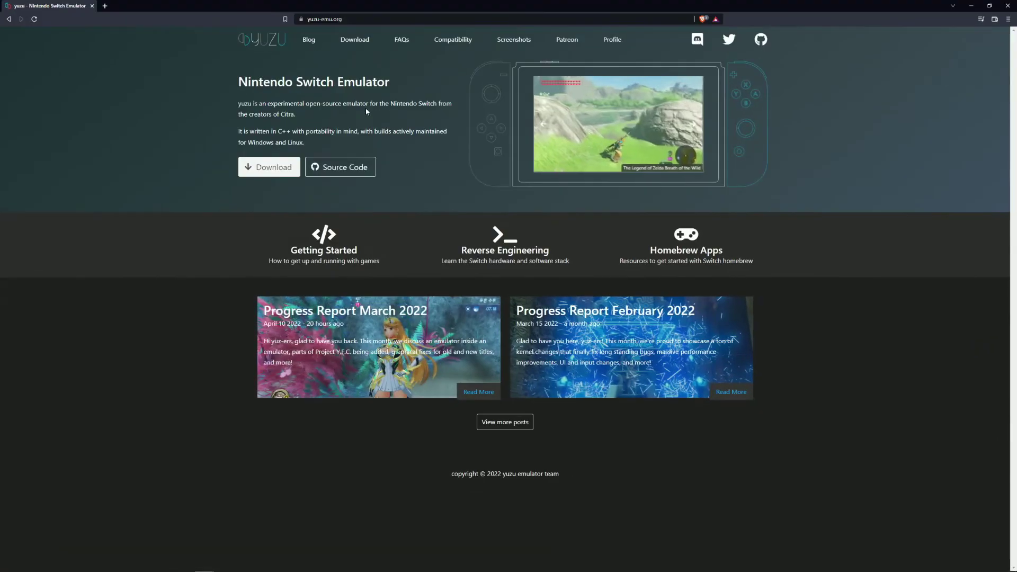
Enlarge the yuzu website, open its Downloads page and examine the Visual C++ requirement and the Windows x64 download option.
key(ctrl+plus)
key(ctrl+plus)
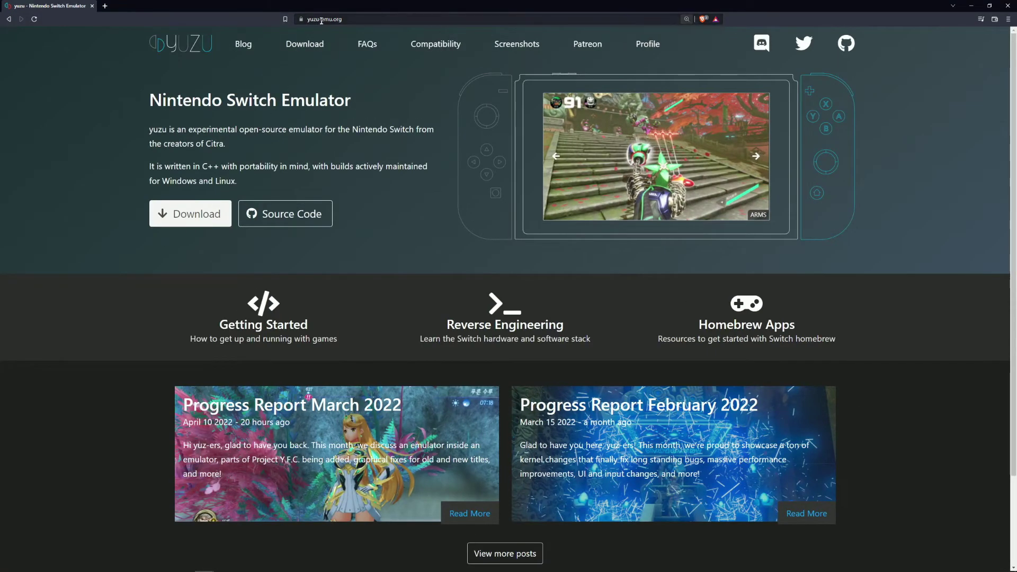
click(186, 224)
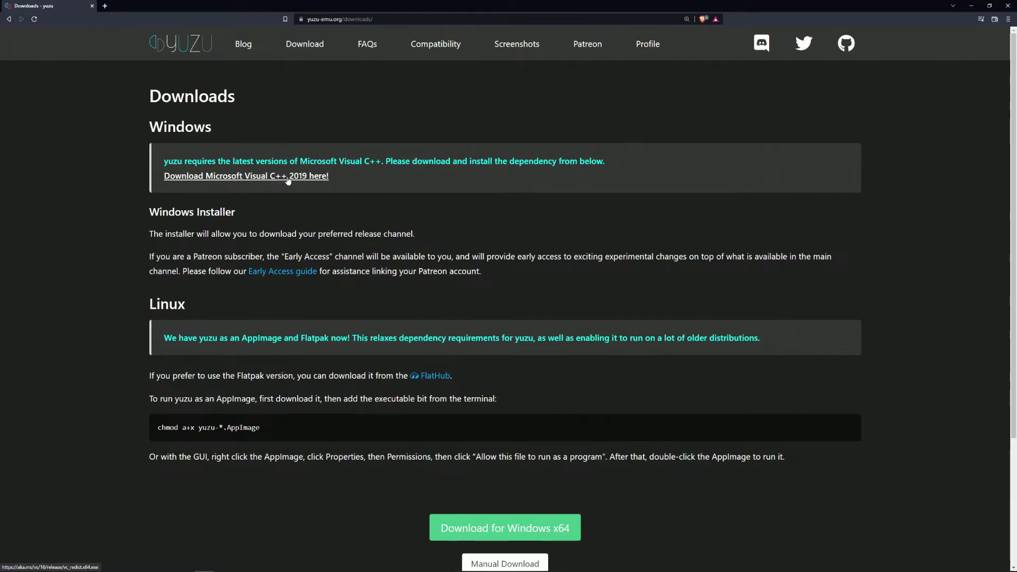
scroll(383, 335, down, 2)
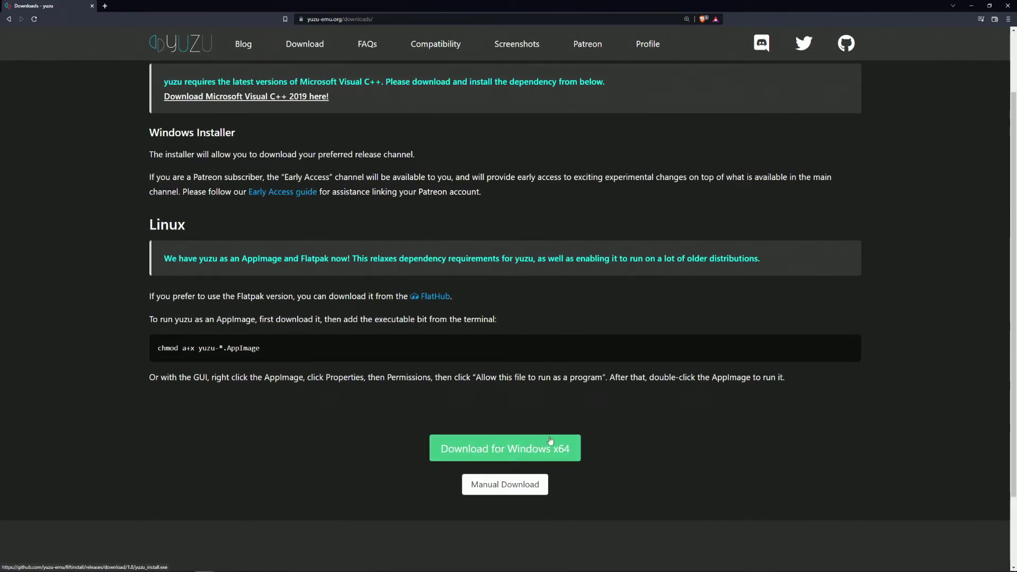
triple_click(283, 357)
click(247, 423)
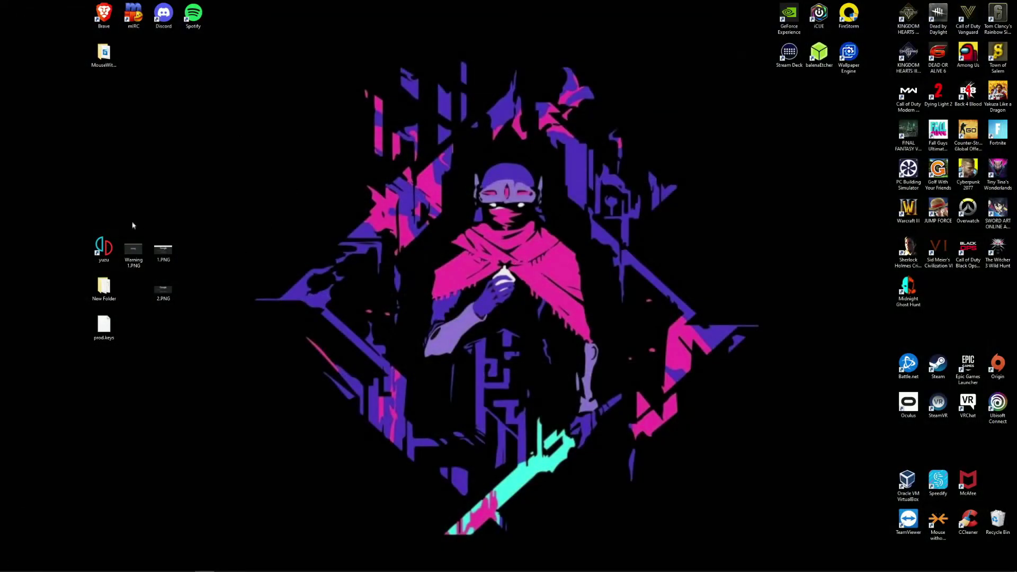
Launch yuzu from the desktop and dismiss the missing encryption keys warning.
click(110, 254)
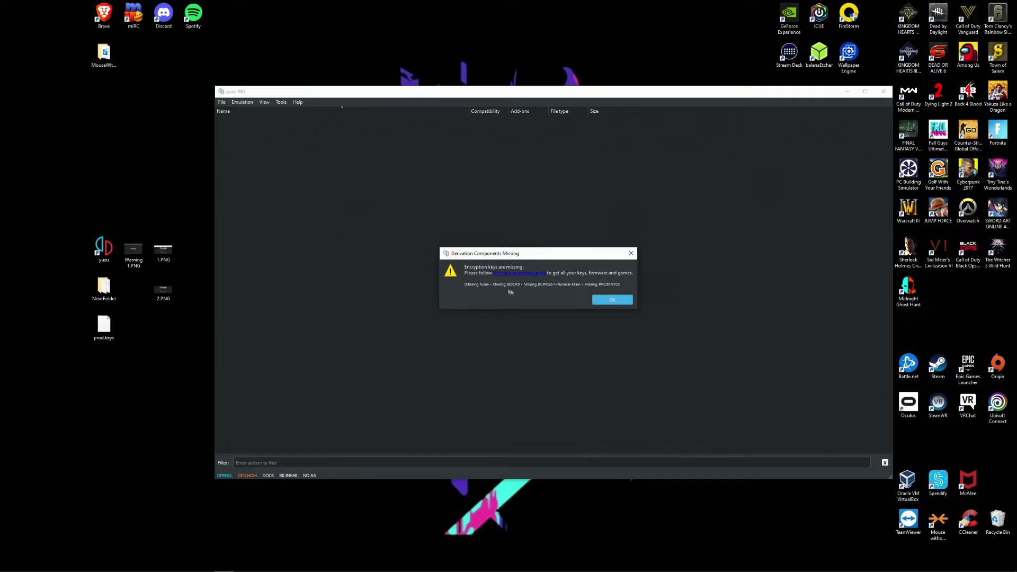
click(604, 304)
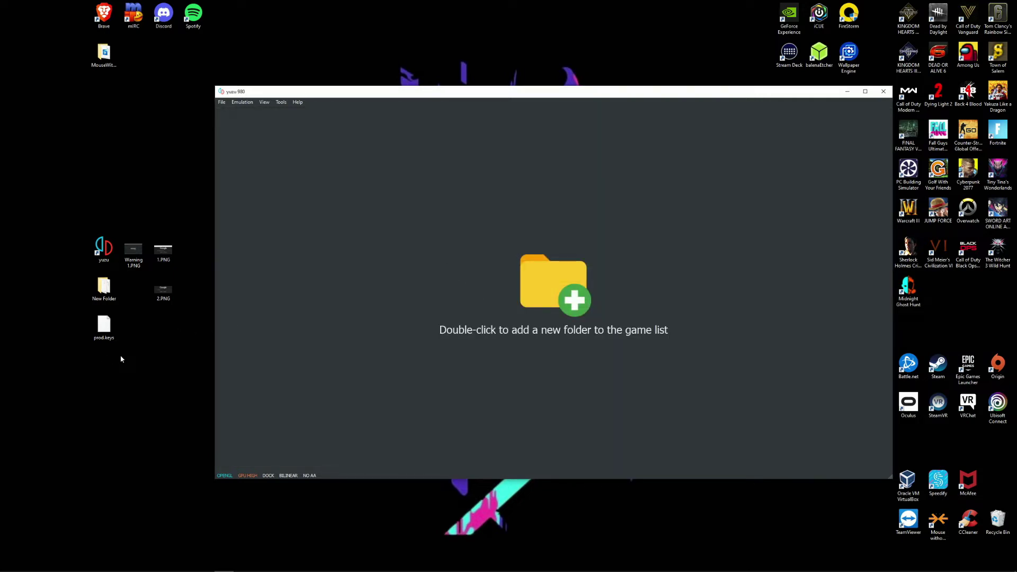
View the 2.PNG image from the desktop, enlarge its search phrase to read it, and close the image.
double_click(165, 297)
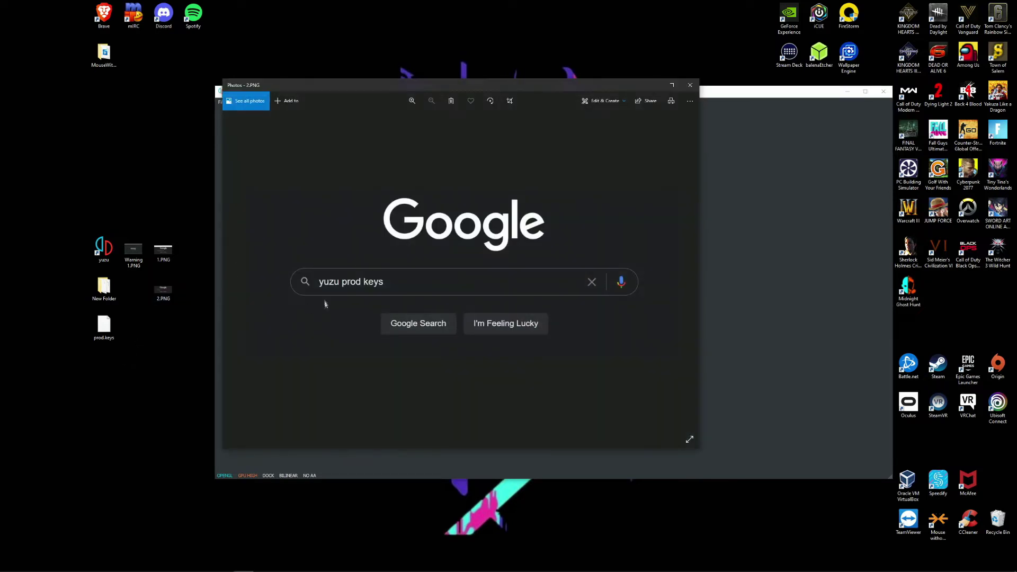
scroll(324, 302, up, 3)
drag(354, 307, 369, 297)
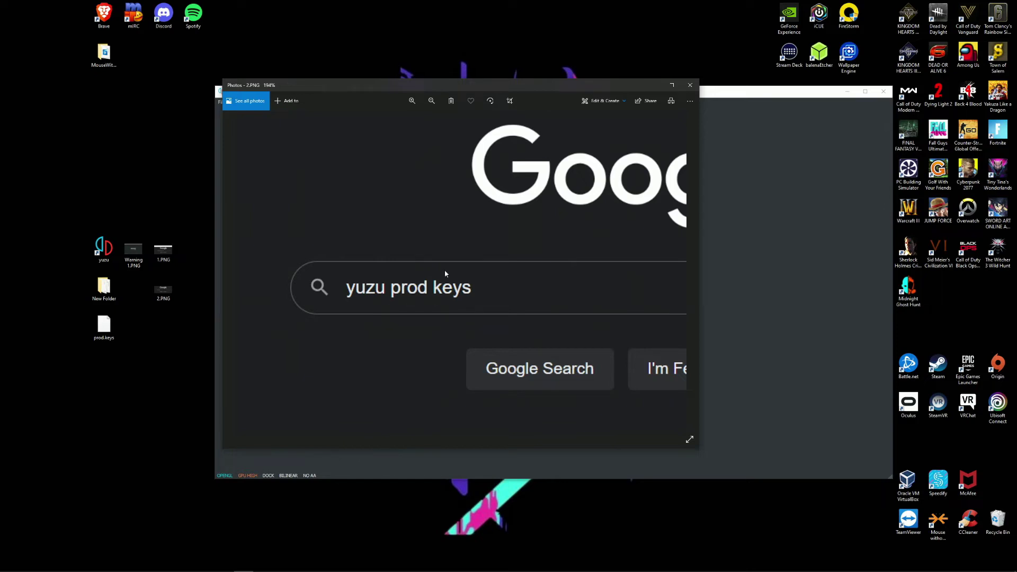
click(690, 85)
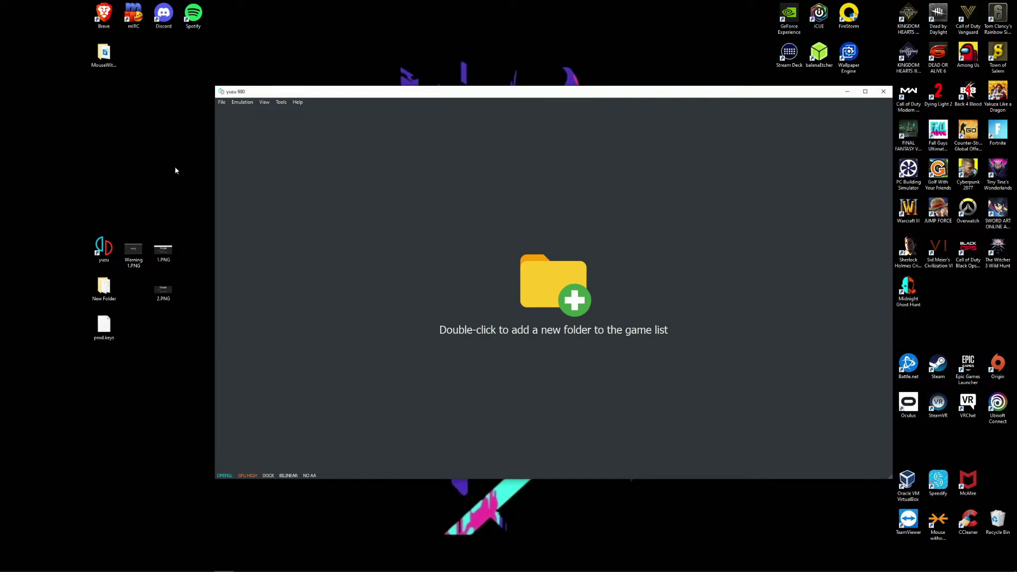
Open the Roaming application data folder by running %appdata%.
drag(110, 337, 103, 345)
key(super+r)
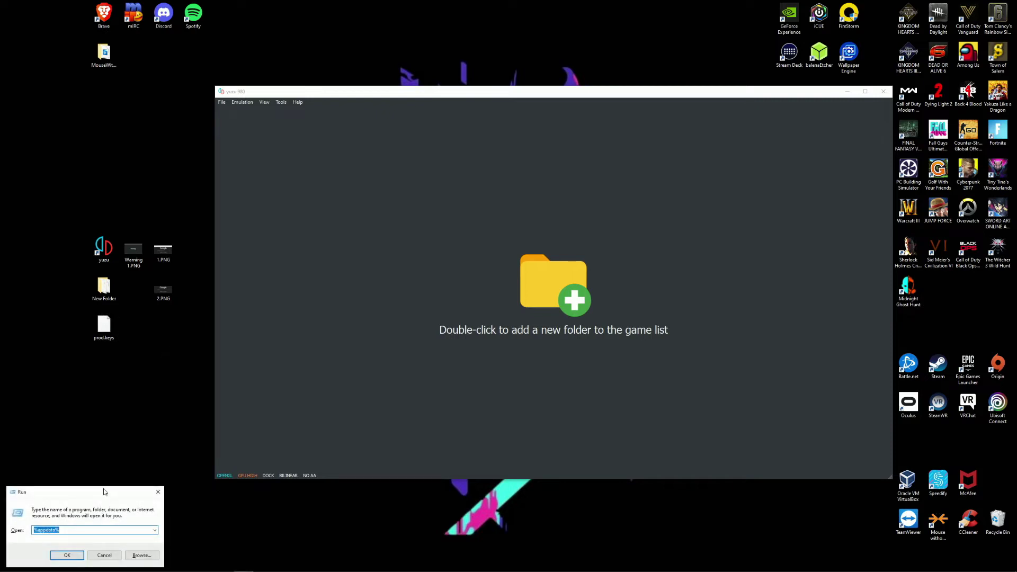
drag(104, 492, 309, 211)
click(301, 247)
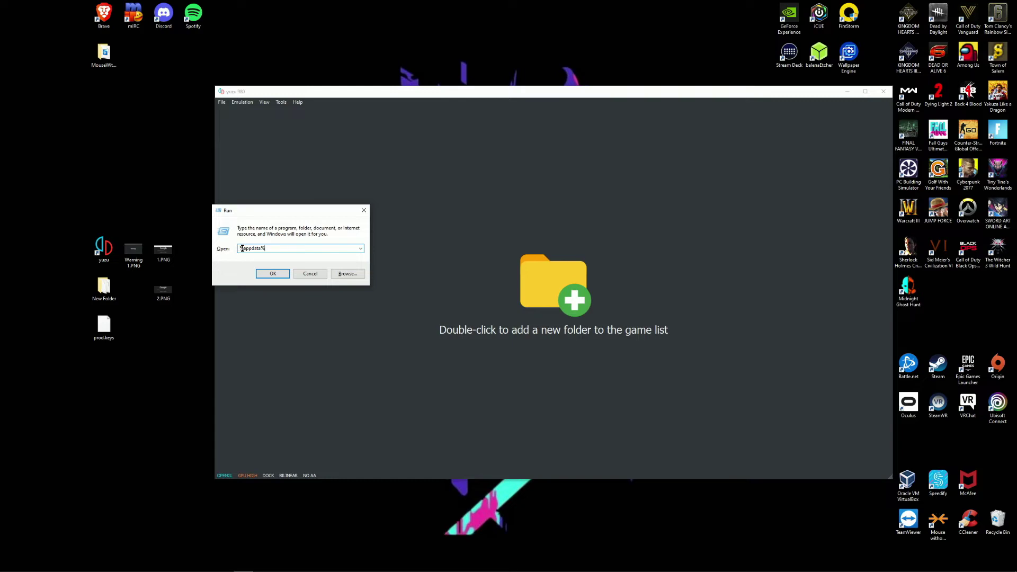
drag(242, 248, 269, 248)
double_click(263, 248)
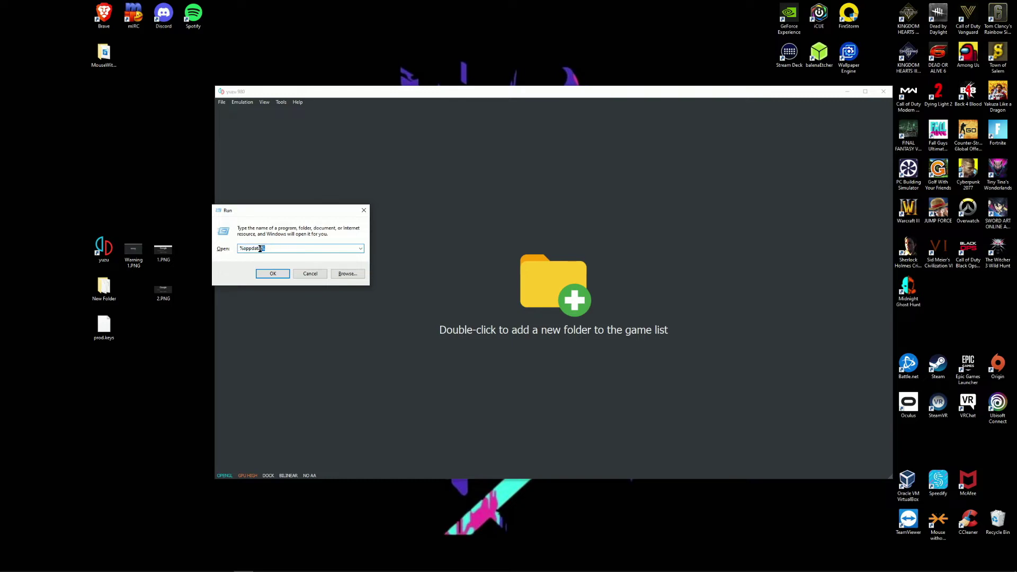
click(271, 274)
drag(306, 251, 289, 170)
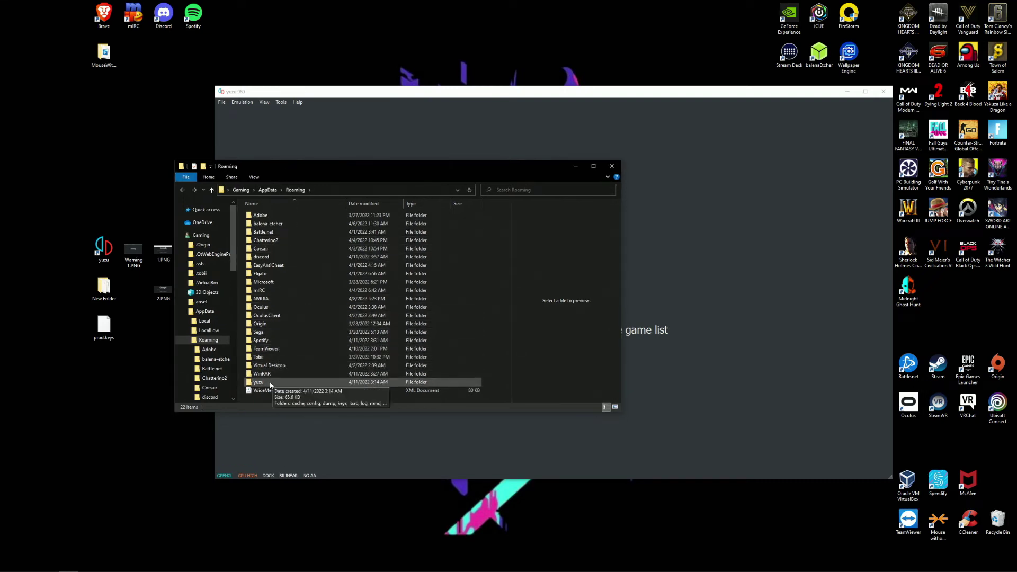
Move prod.keys from the desktop into the keys folder inside Roaming's yuzu folder.
double_click(259, 382)
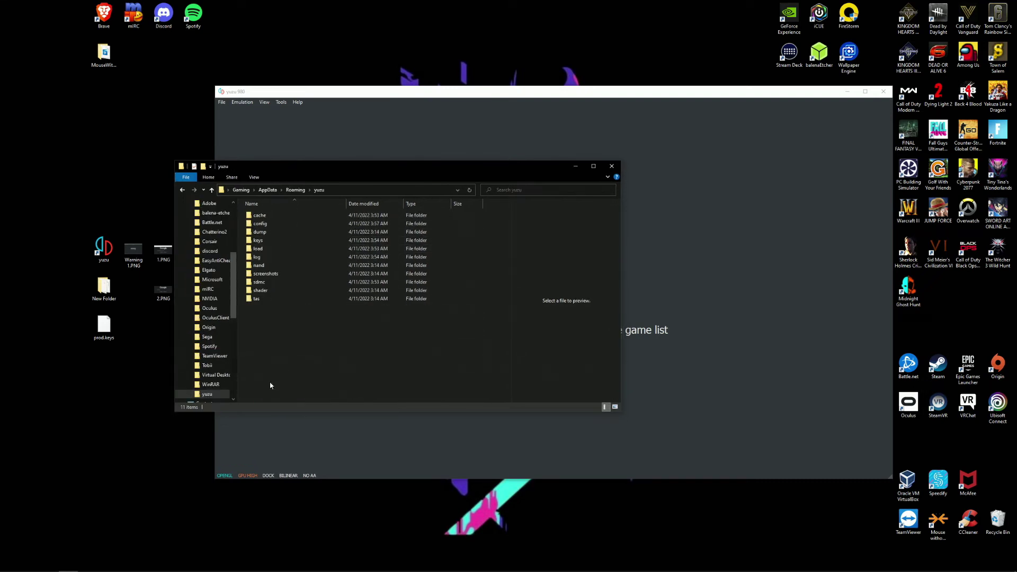
double_click(263, 243)
drag(119, 339, 324, 279)
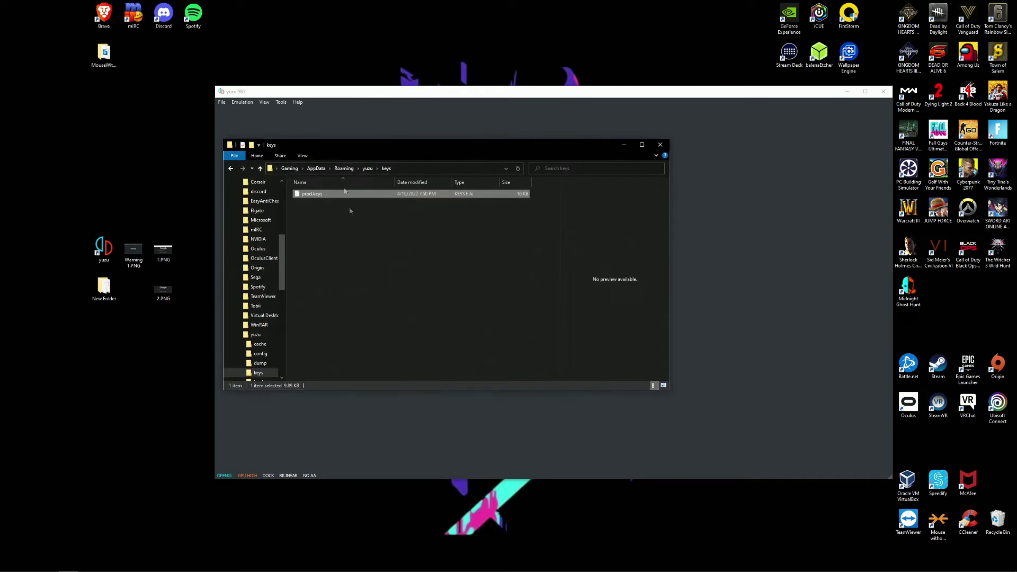
key(BackSpace)
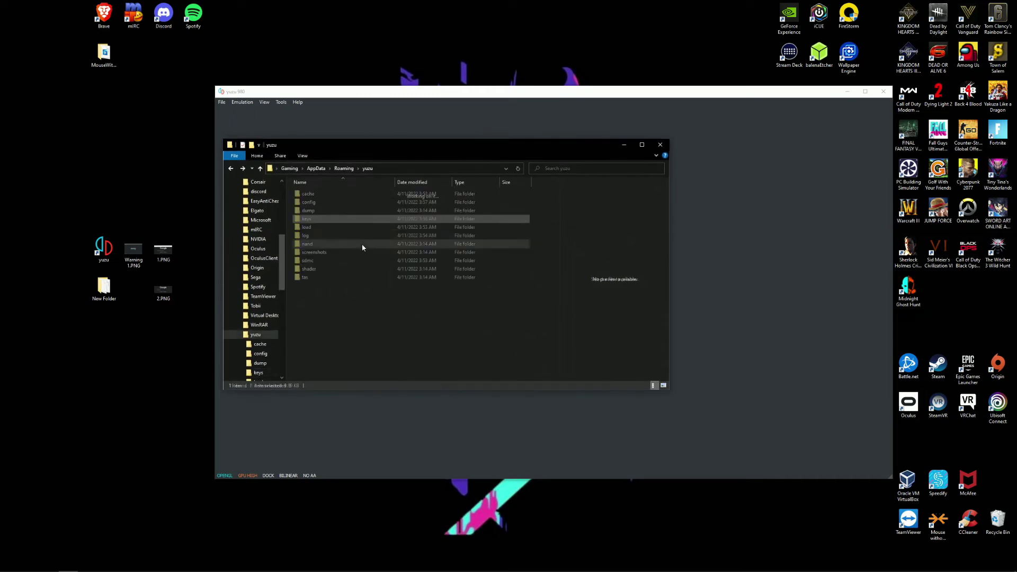
drag(394, 150, 400, 164)
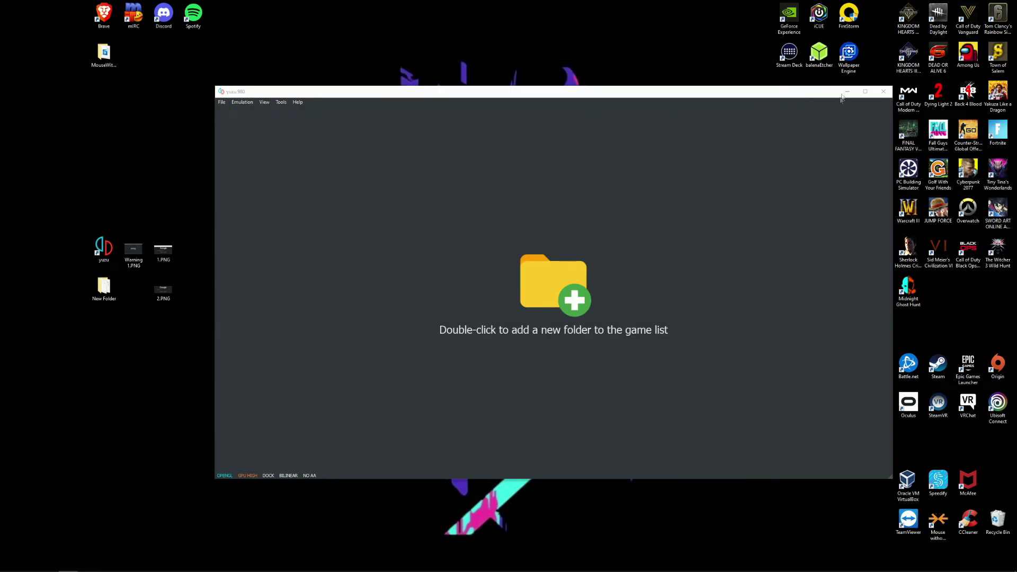
Restart yuzu so that it loads the added keys file.
click(883, 91)
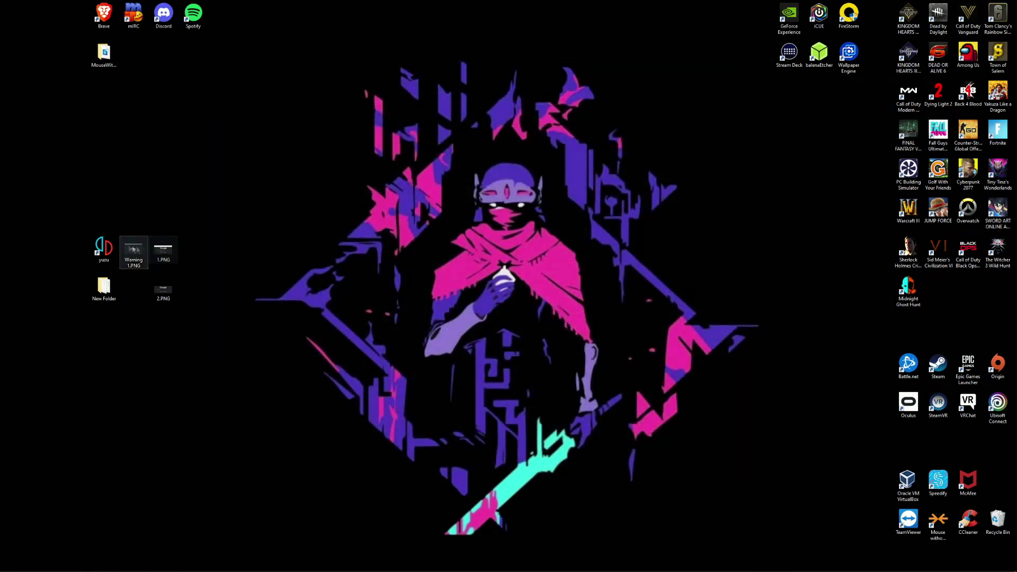
double_click(104, 248)
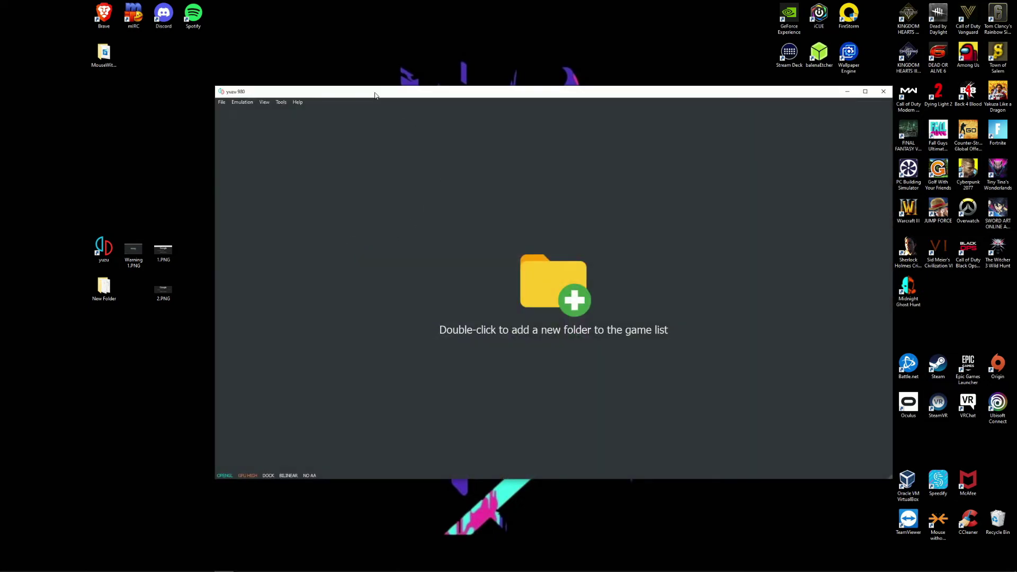
mouse_move(374, 96)
mouse_down()
mouse_move(319, 111)
mouse_move(357, 99)
mouse_up()
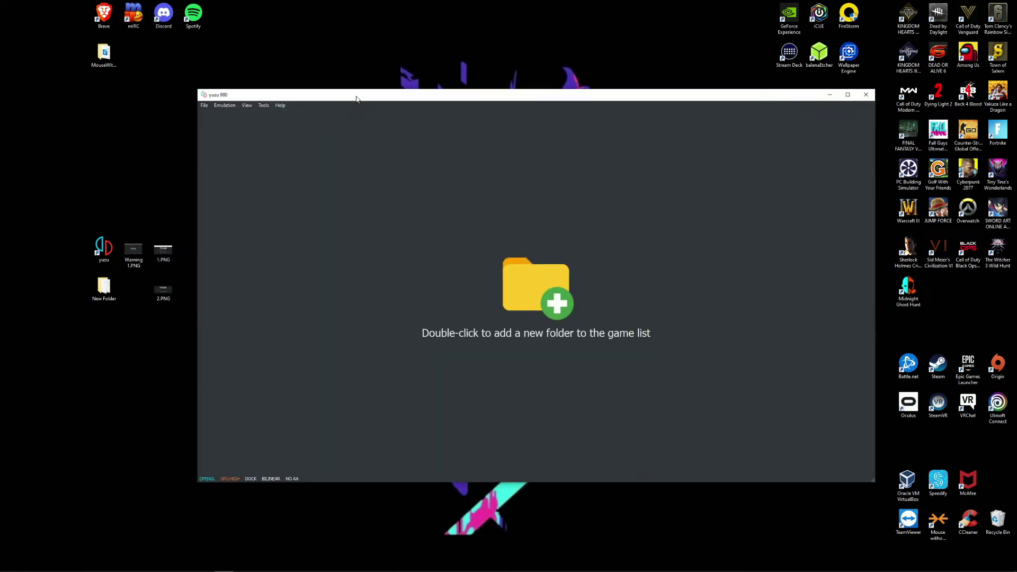
Add the desktop's New Folder to the game list as a game directory.
double_click(517, 292)
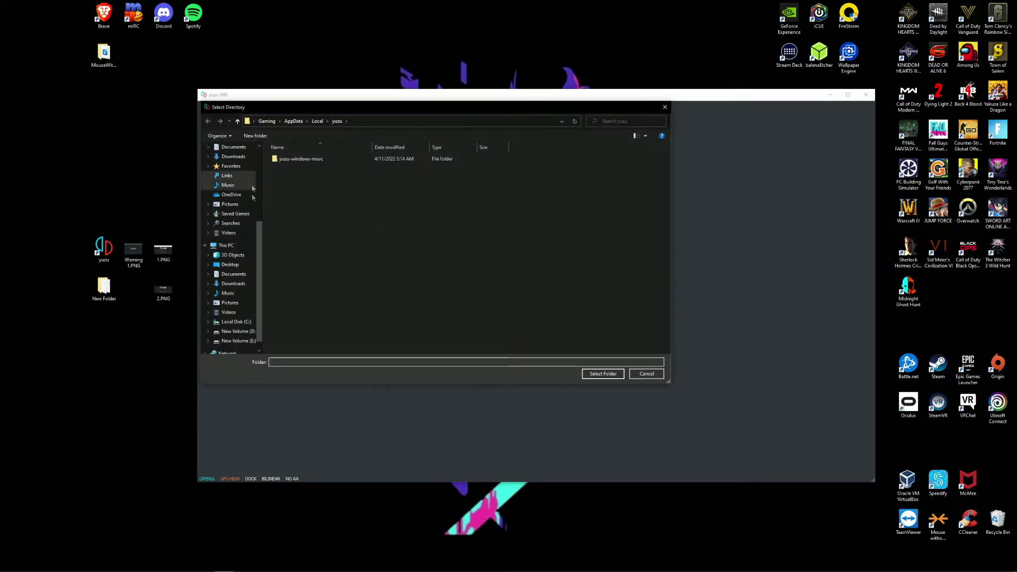
drag(263, 244, 263, 182)
click(231, 237)
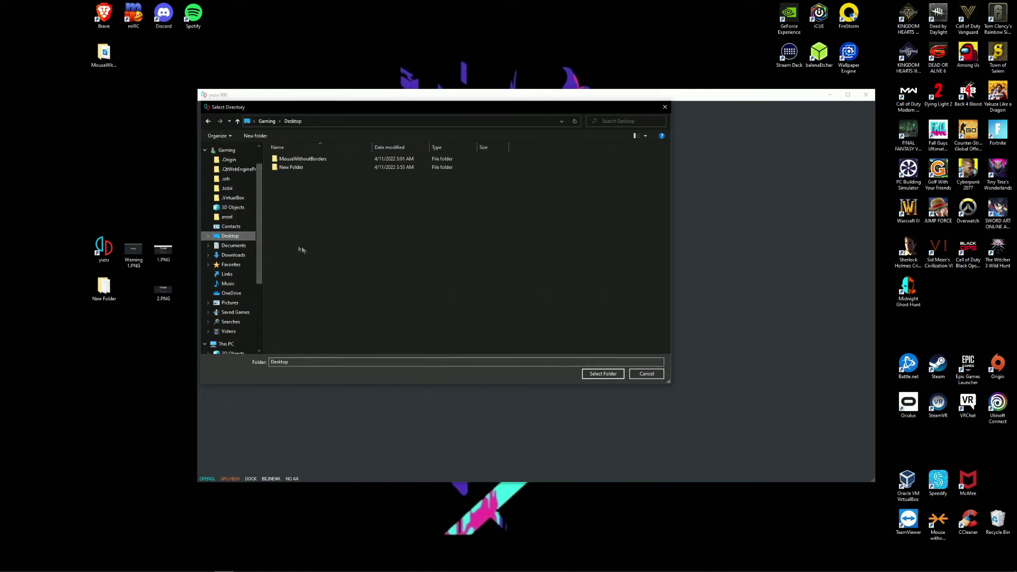
click(296, 168)
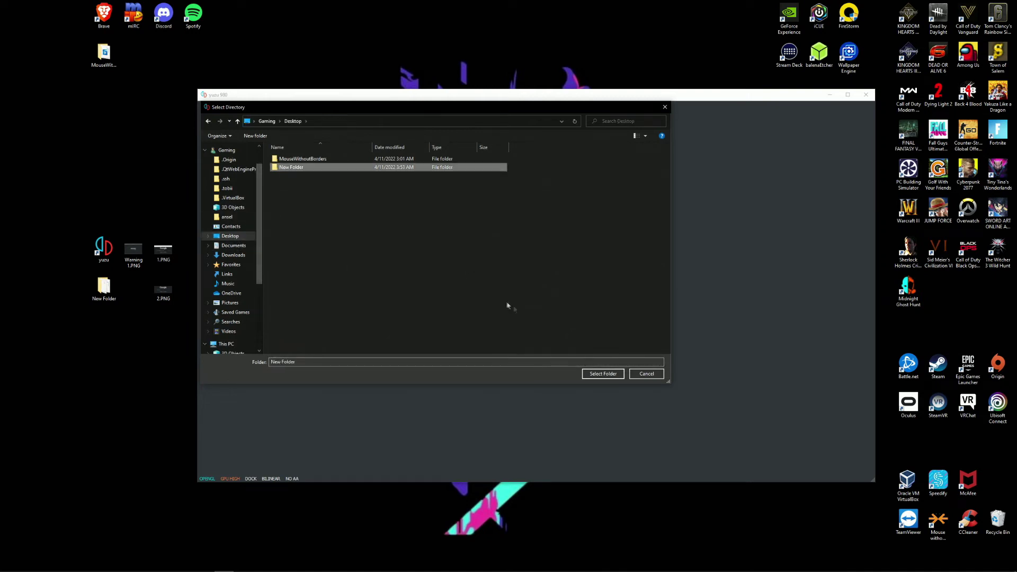
click(603, 373)
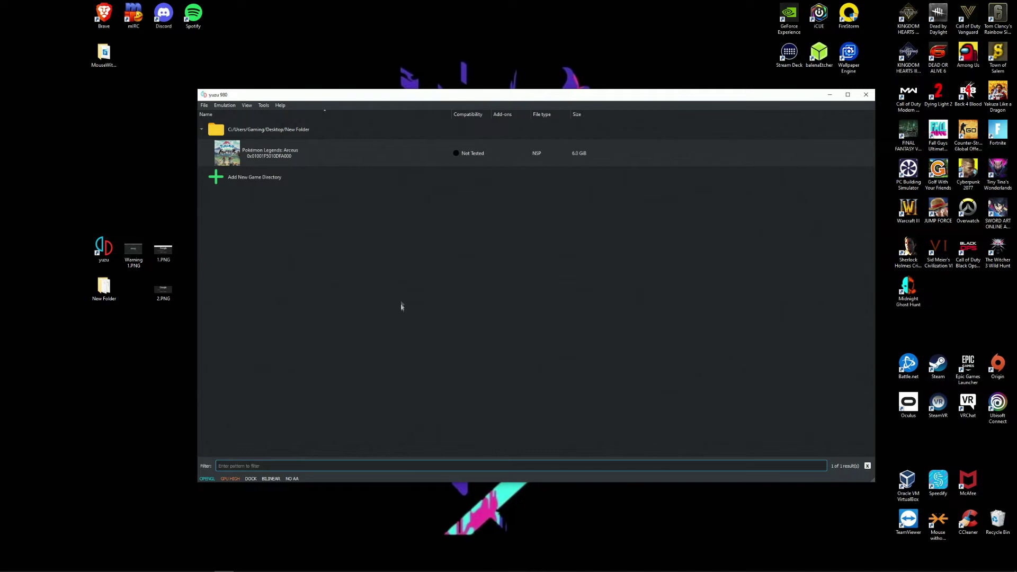
click(257, 163)
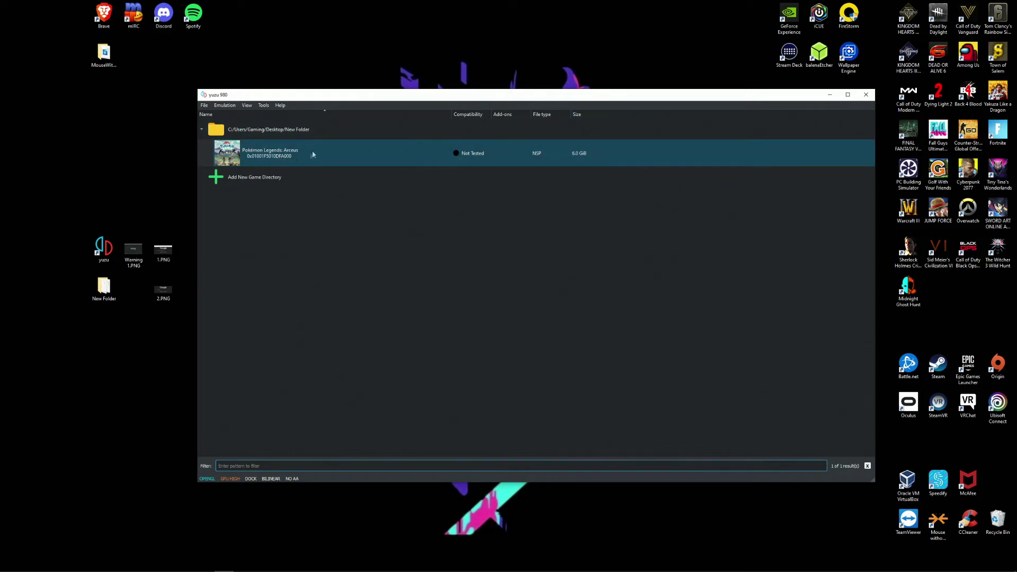
click(204, 105)
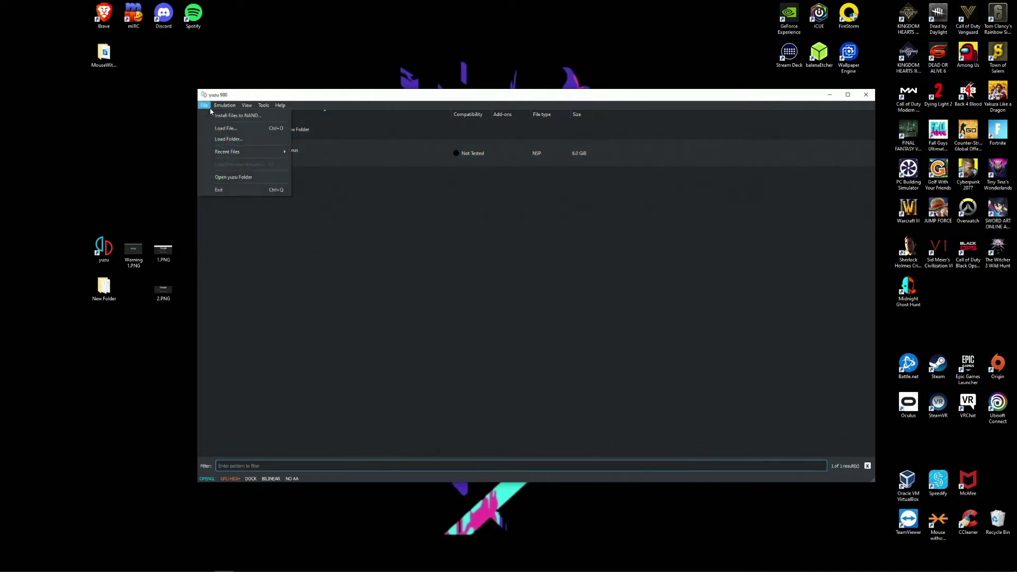
click(208, 107)
click(203, 106)
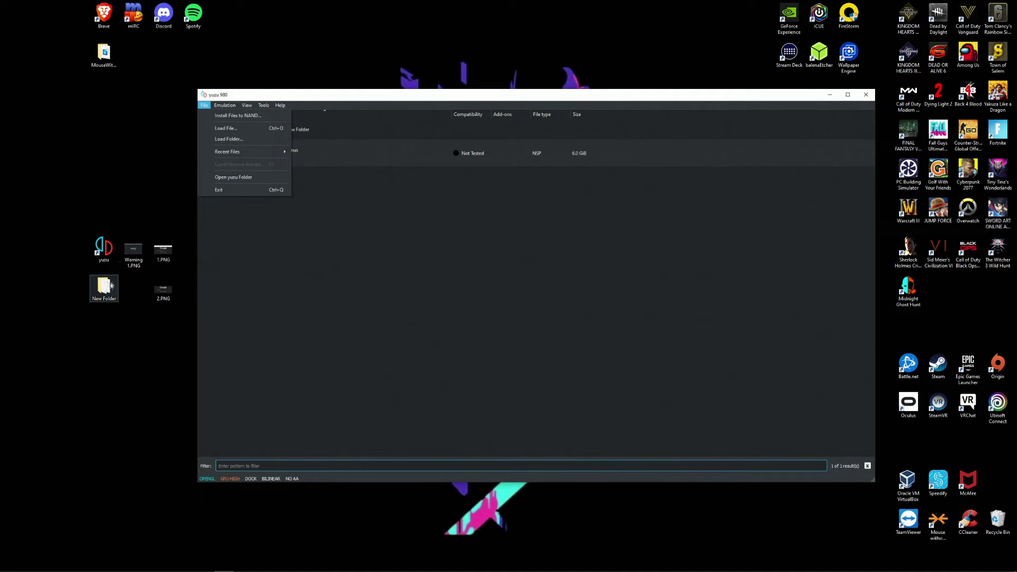
click(128, 159)
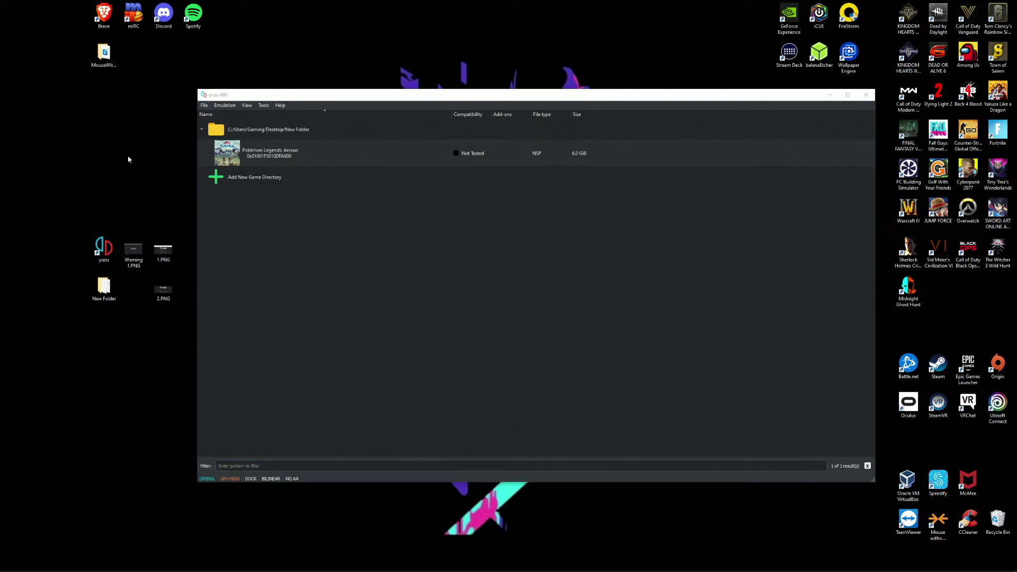
Try to install UPDATE.nsp from the desktop's New Folder to NAND.
click(204, 106)
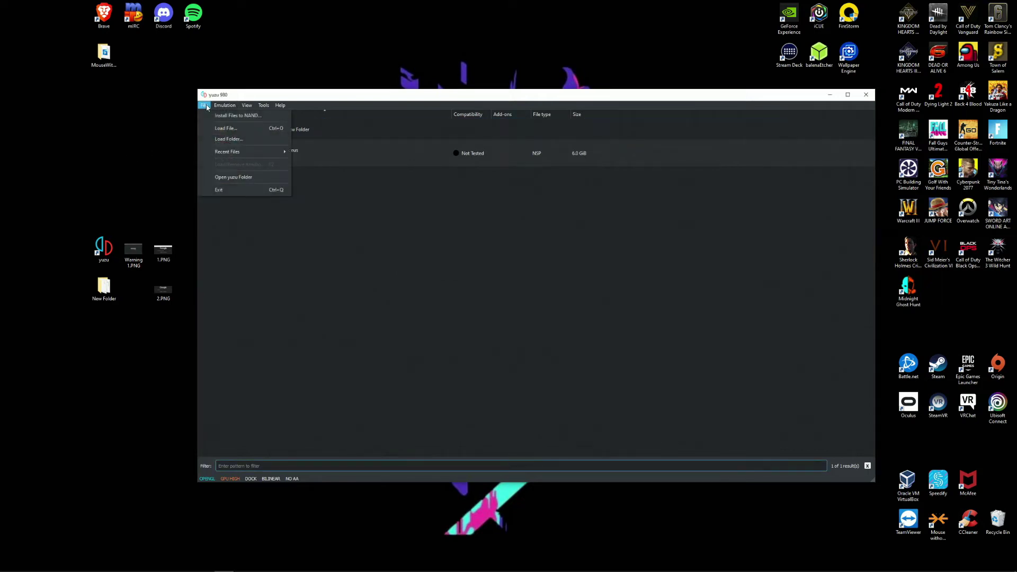
click(208, 116)
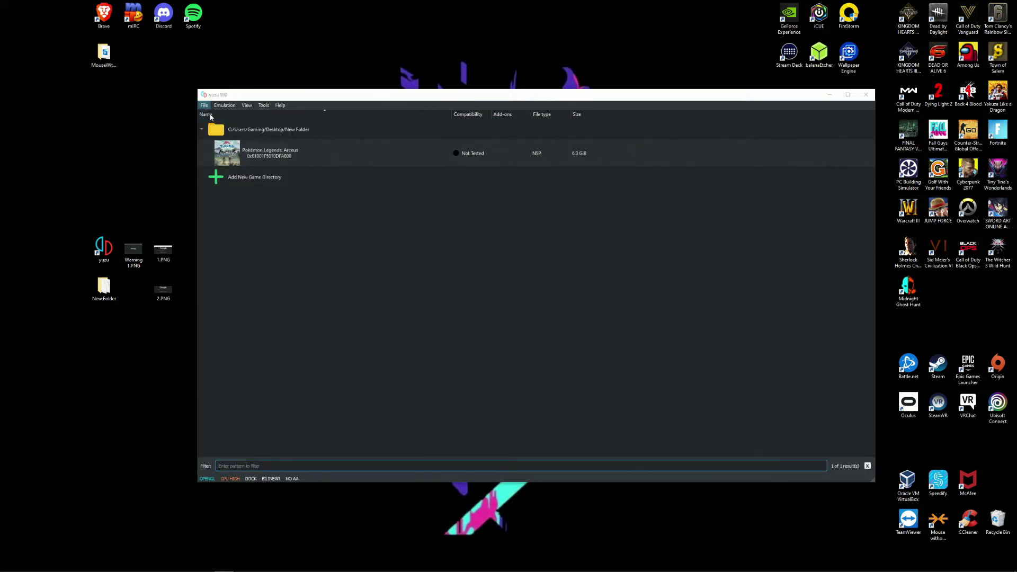
double_click(275, 169)
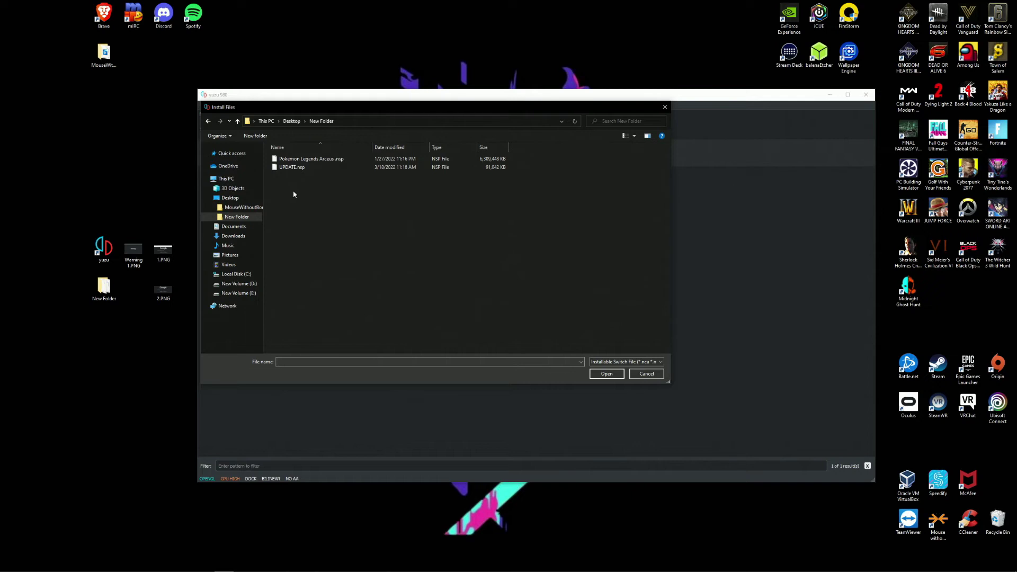
click(300, 169)
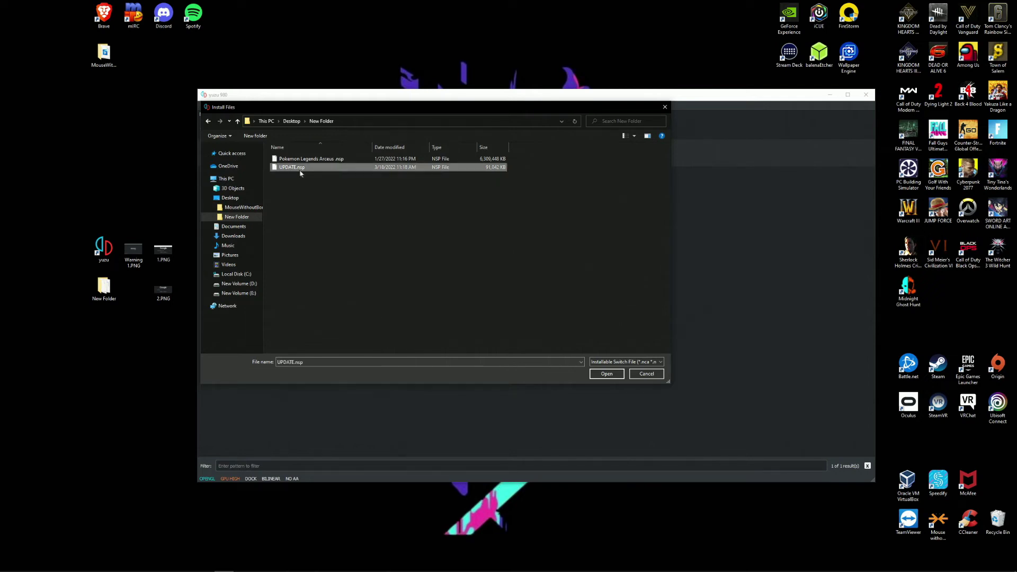
click(597, 375)
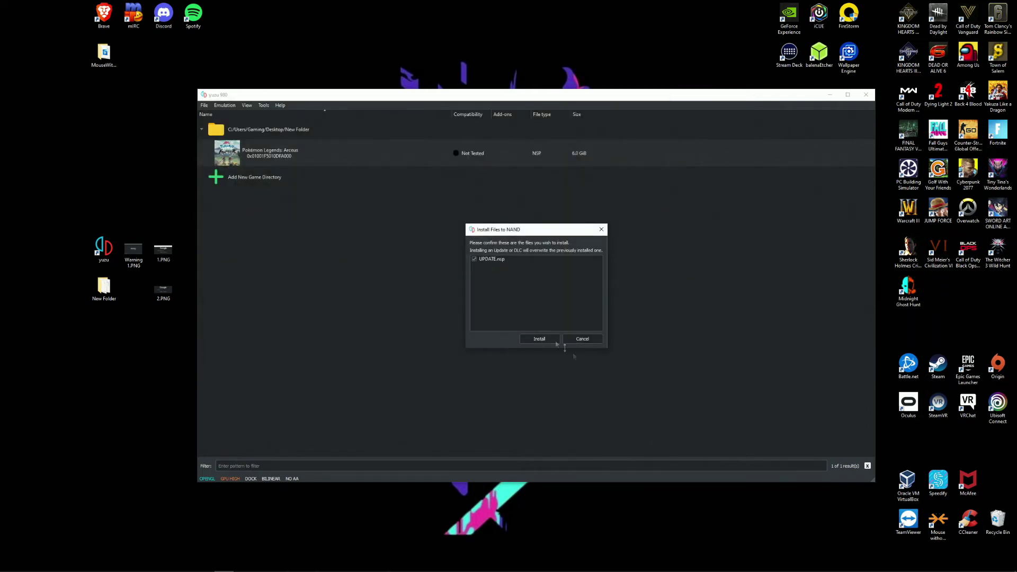
click(542, 340)
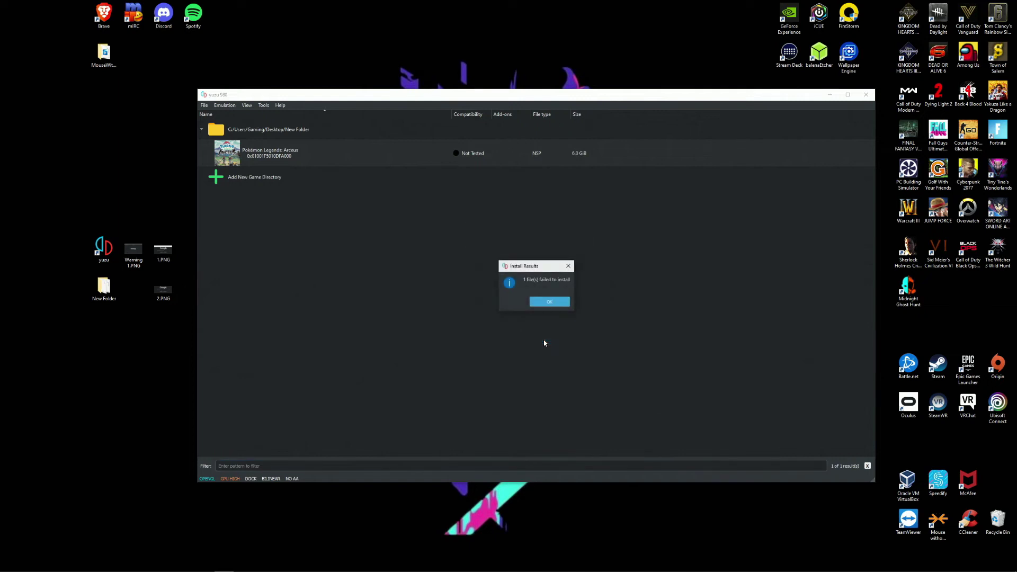
click(543, 303)
Open the emulation configuration and examine the input device options for Player 1's controls.
click(310, 163)
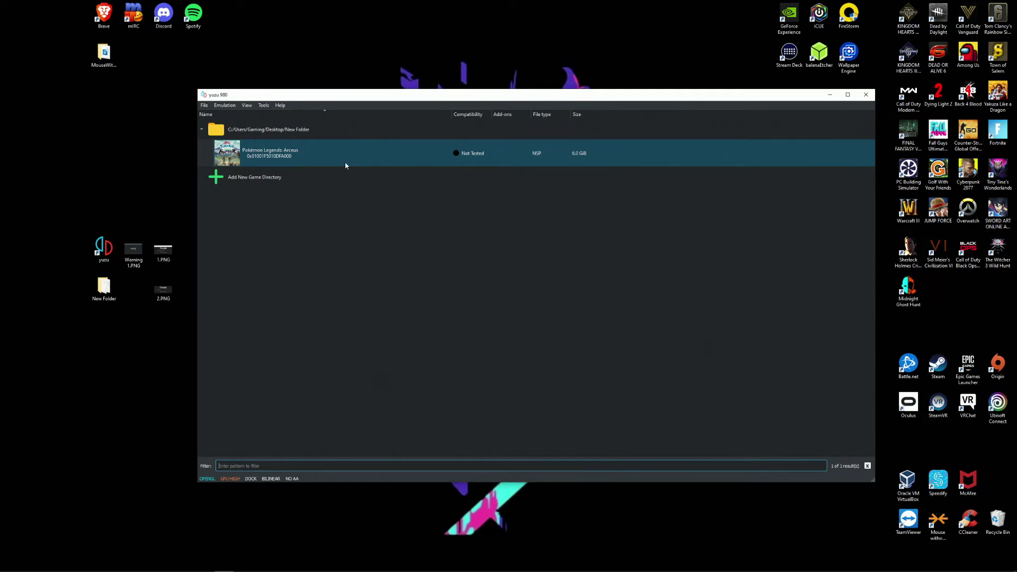
click(206, 108)
click(205, 106)
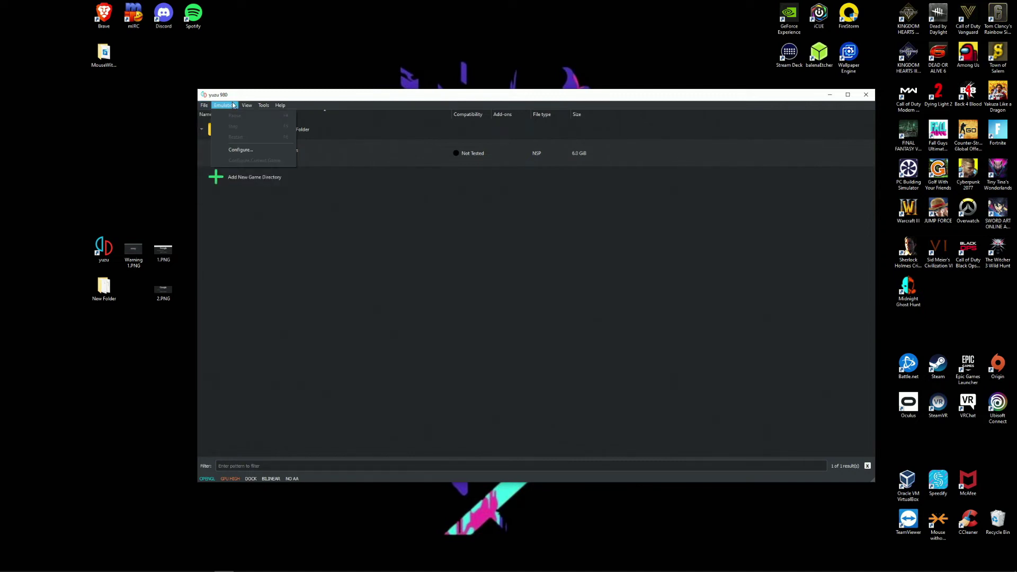
click(224, 106)
click(237, 151)
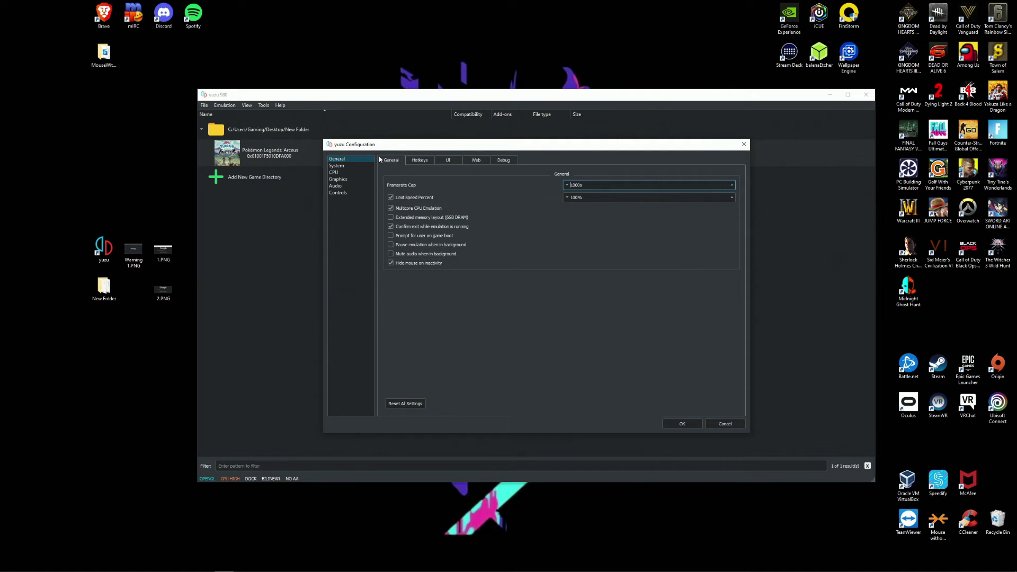
click(355, 199)
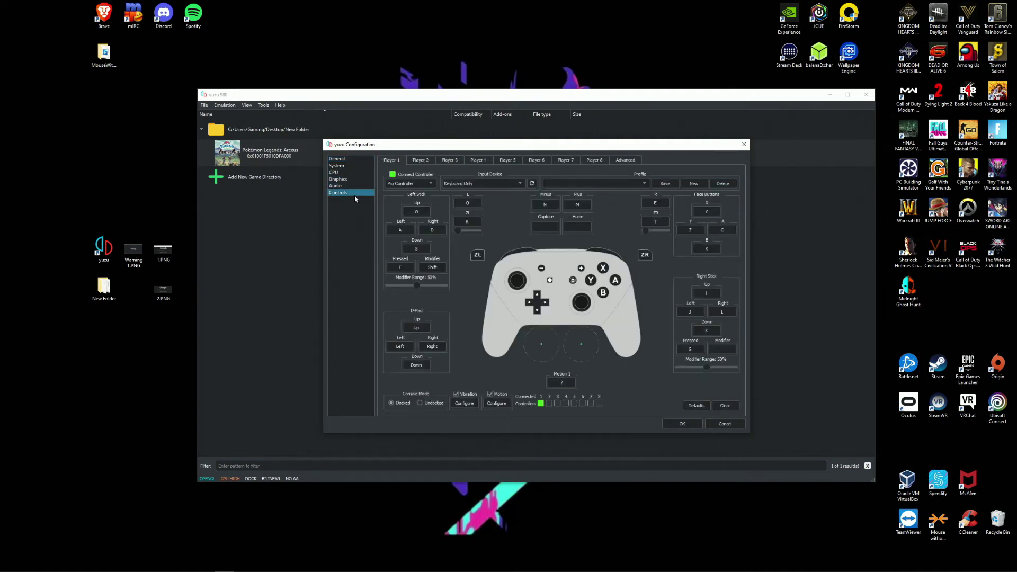
click(469, 185)
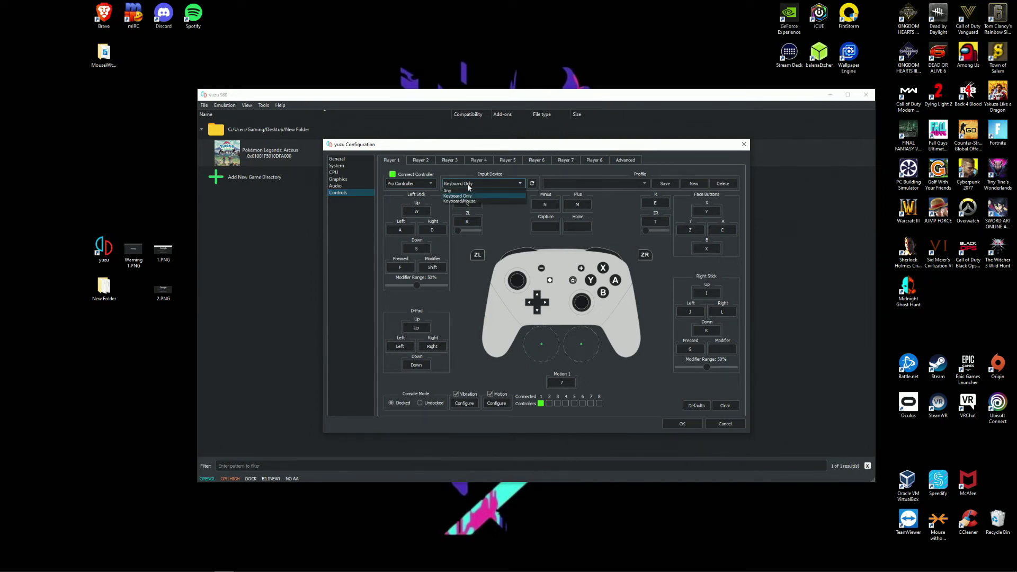
click(468, 186)
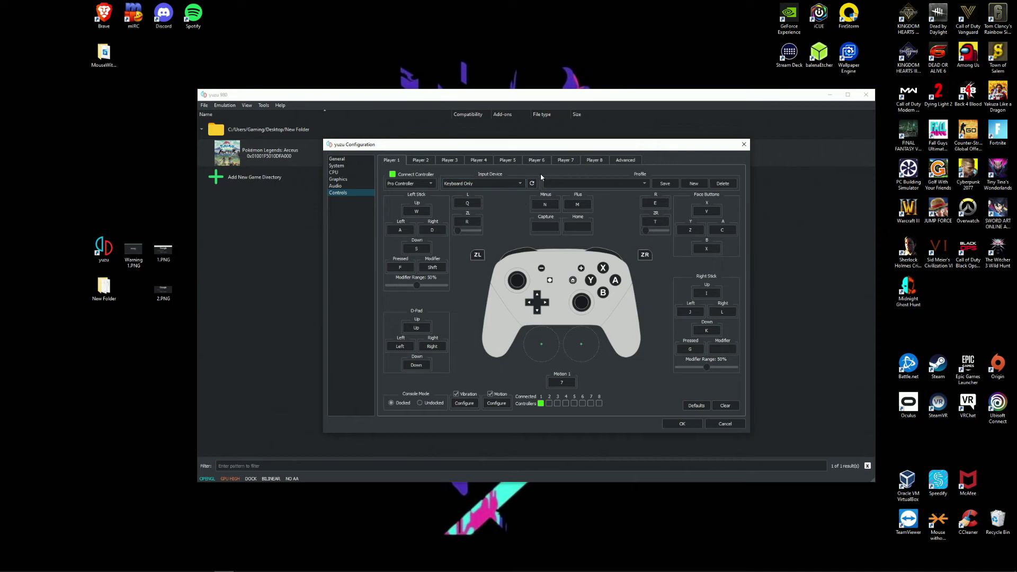
click(517, 188)
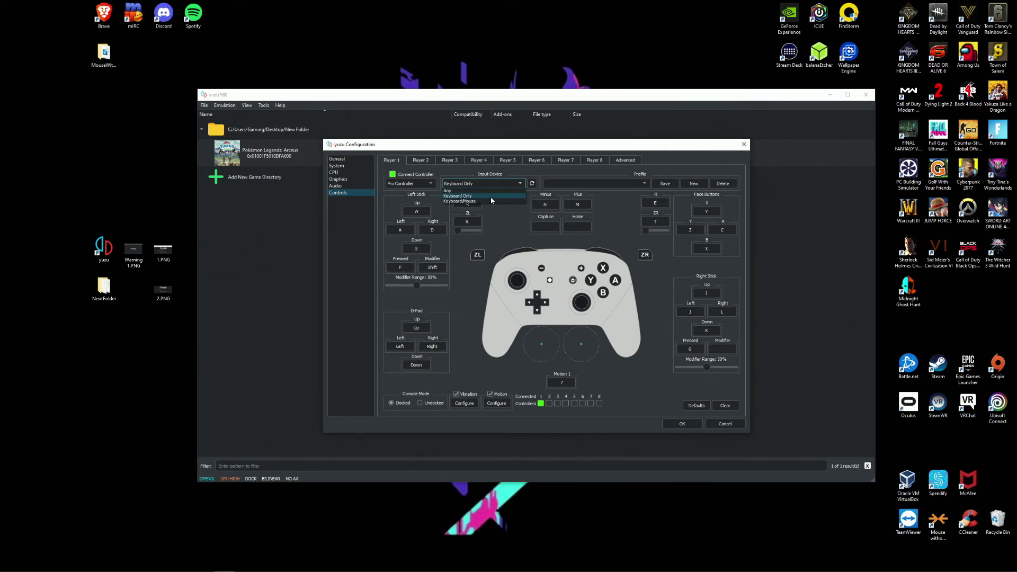
click(491, 199)
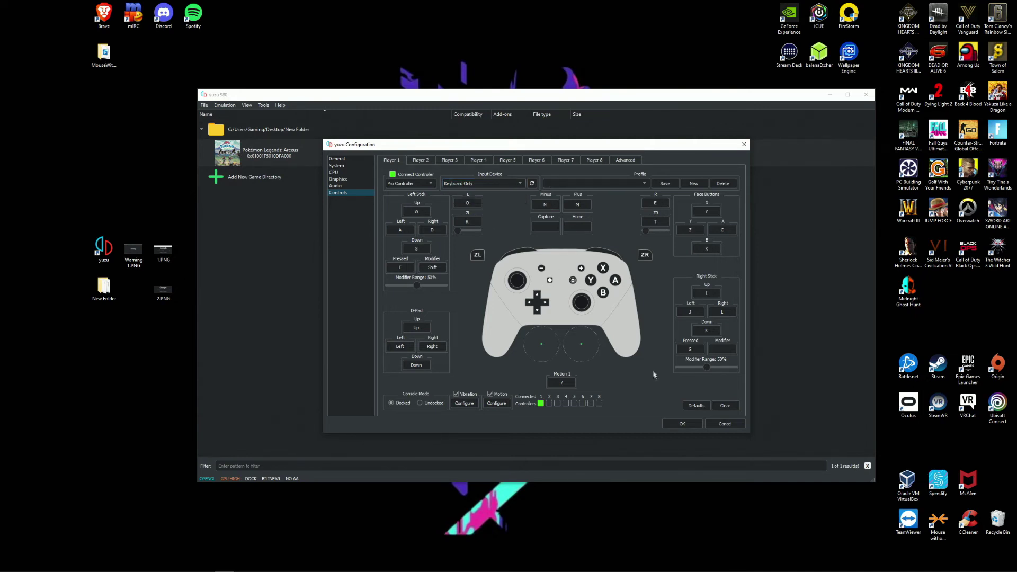
Review the System, CPU and Graphics settings, including the API, shader backend and NVDEC emulation options.
click(339, 166)
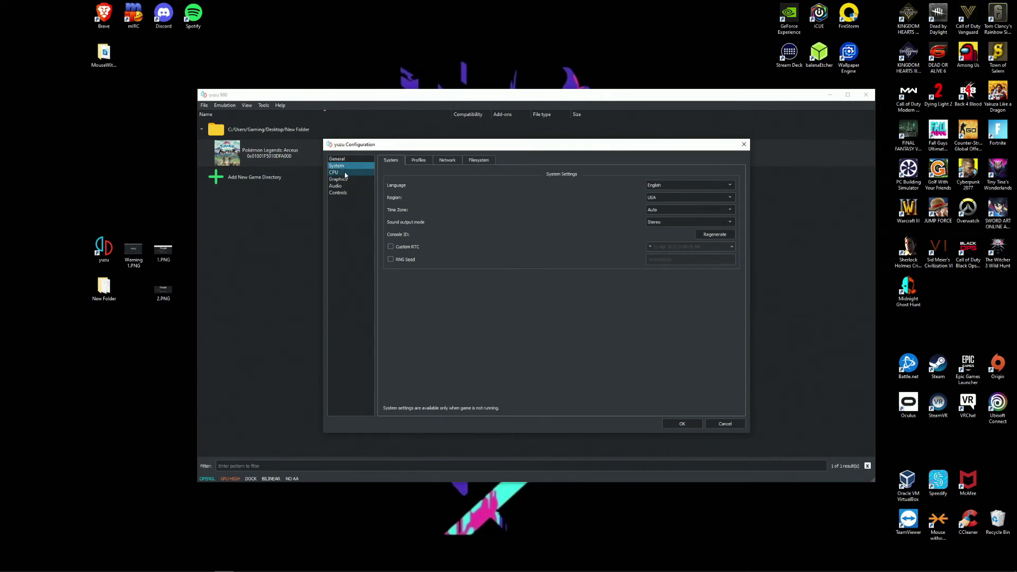
click(344, 173)
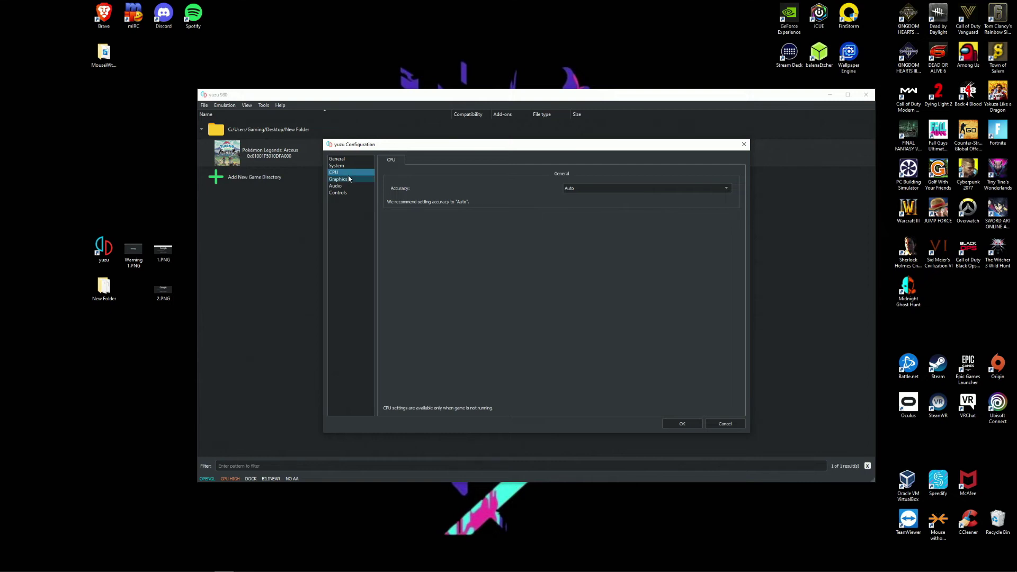
click(345, 187)
click(343, 180)
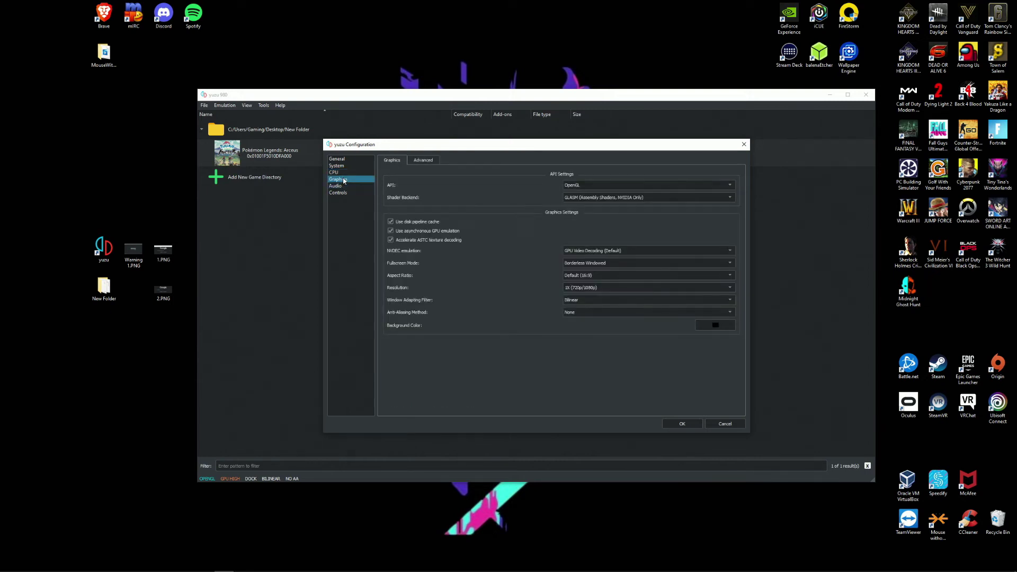
click(585, 185)
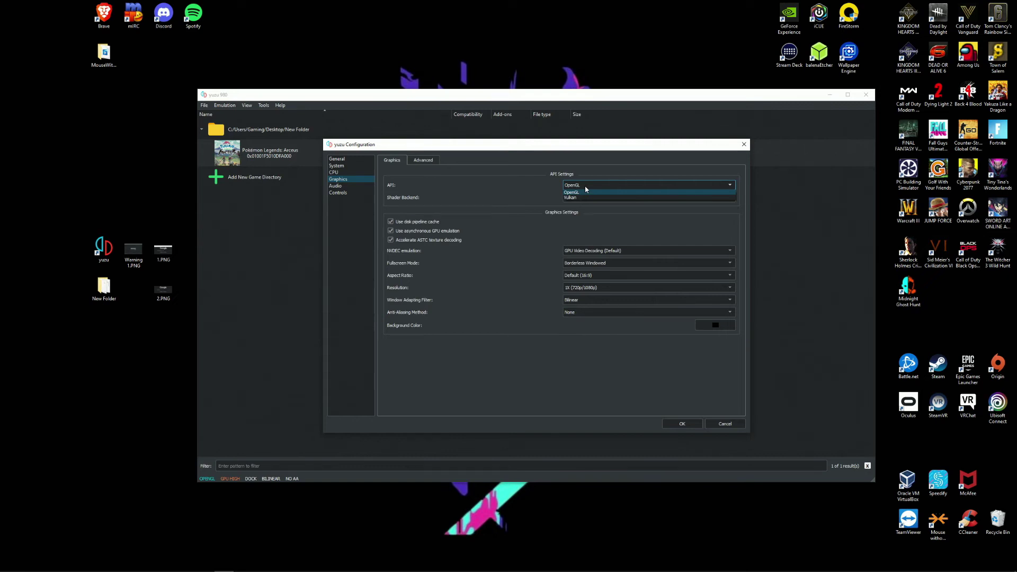
click(556, 204)
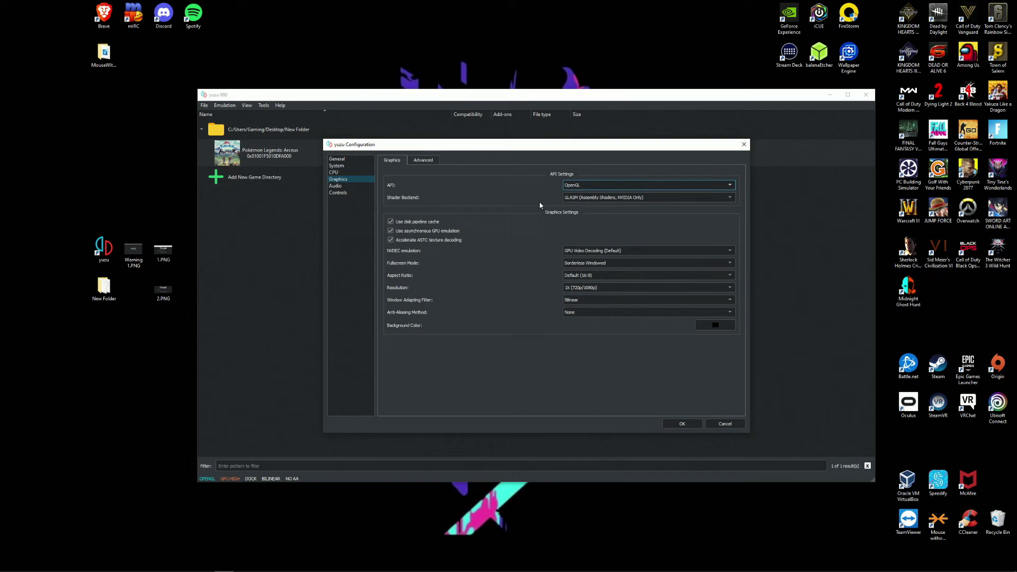
click(576, 198)
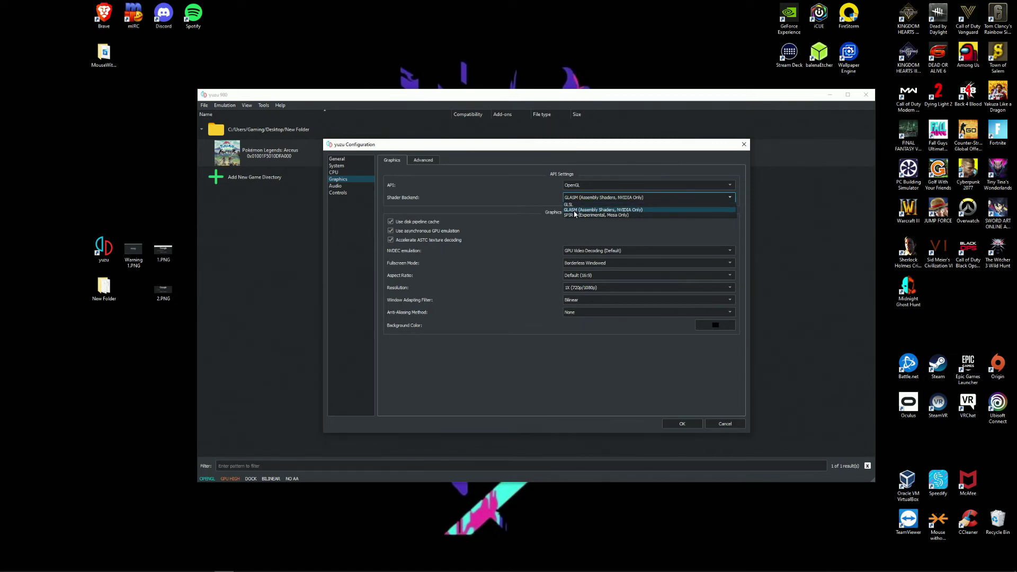
click(527, 209)
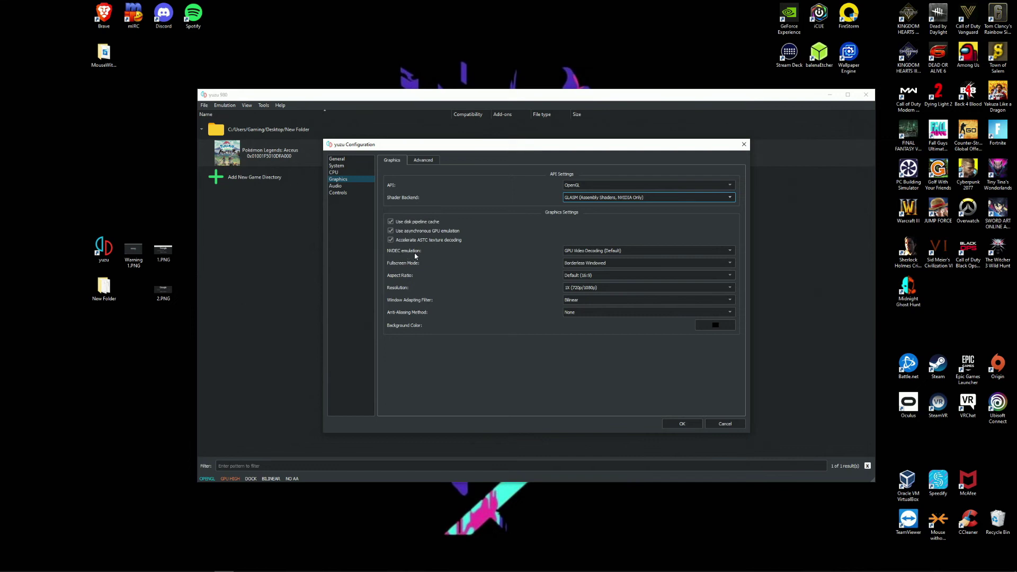
click(609, 255)
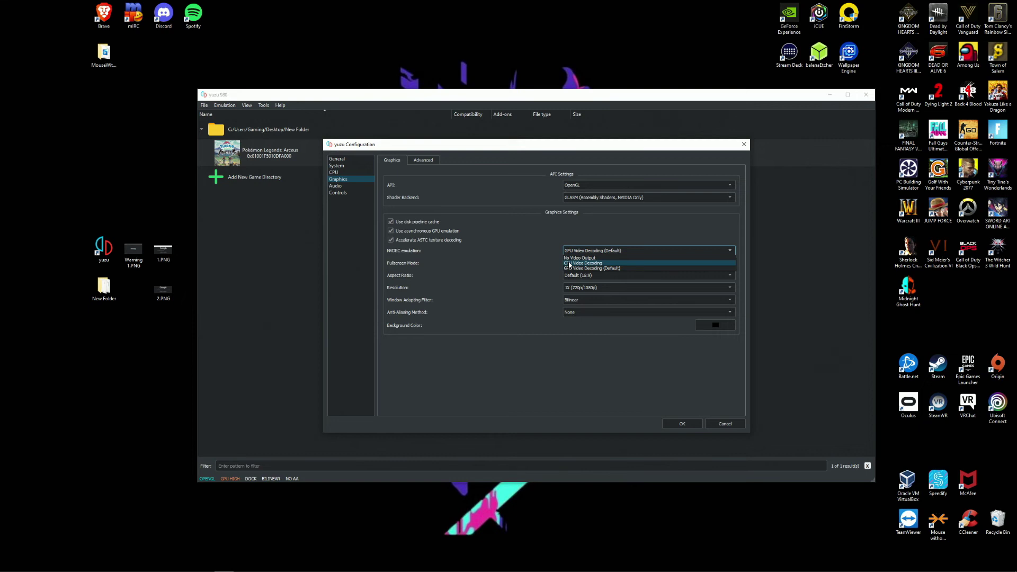
click(536, 257)
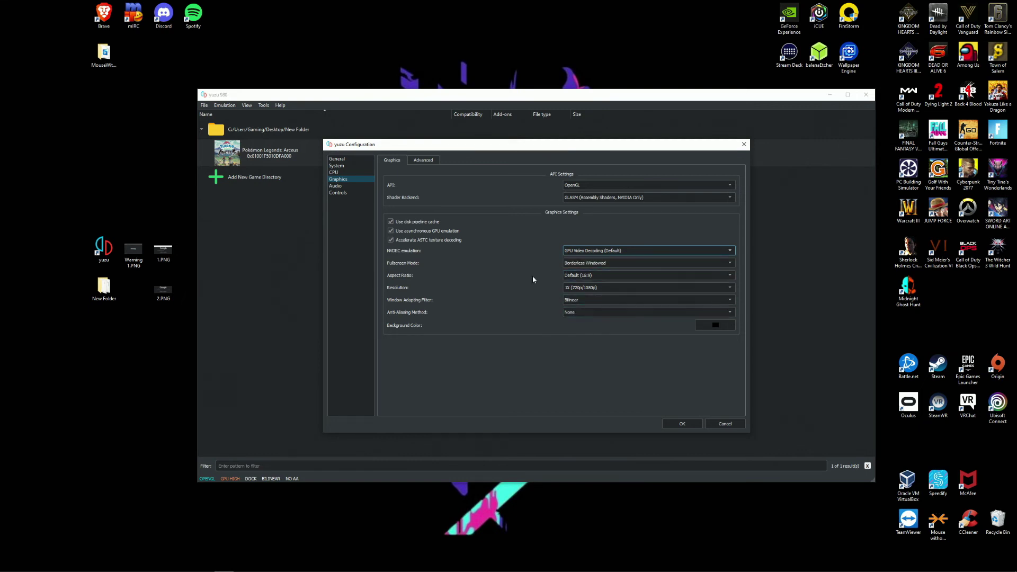
Look over the Audio, Controls, CPU, General and System settings again and close the configuration without saving.
click(342, 186)
click(344, 193)
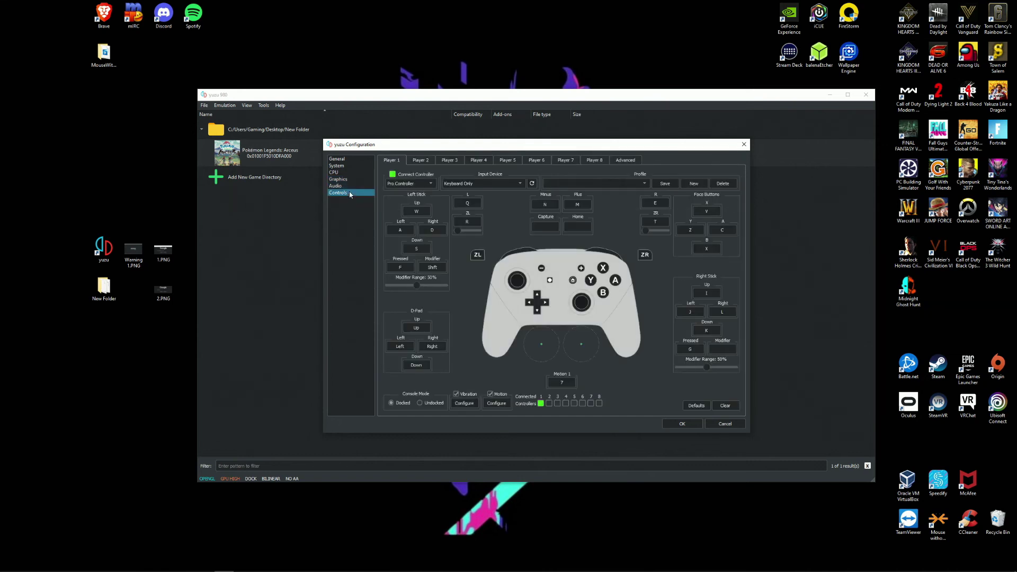
click(348, 173)
click(349, 166)
click(352, 159)
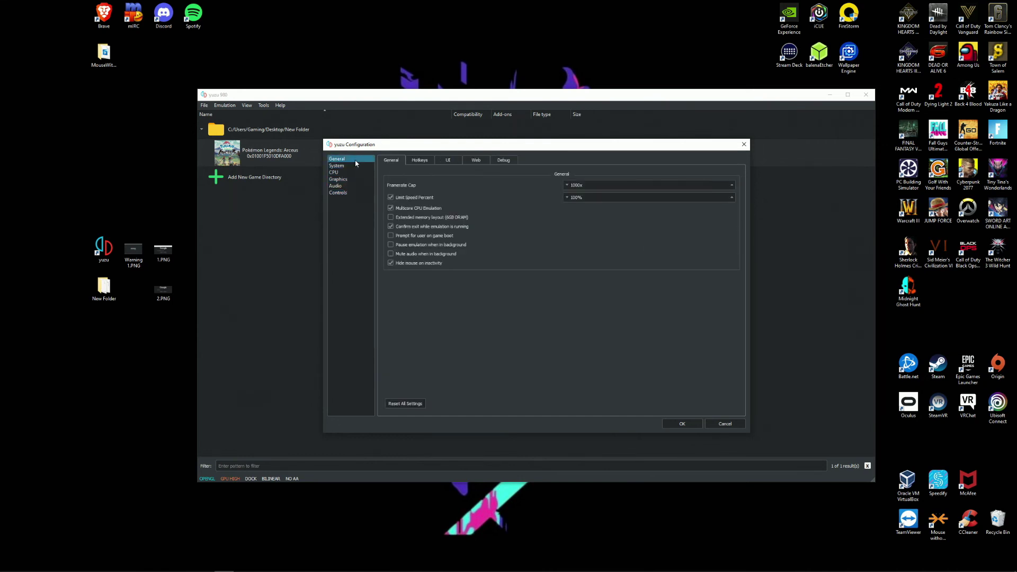
click(349, 166)
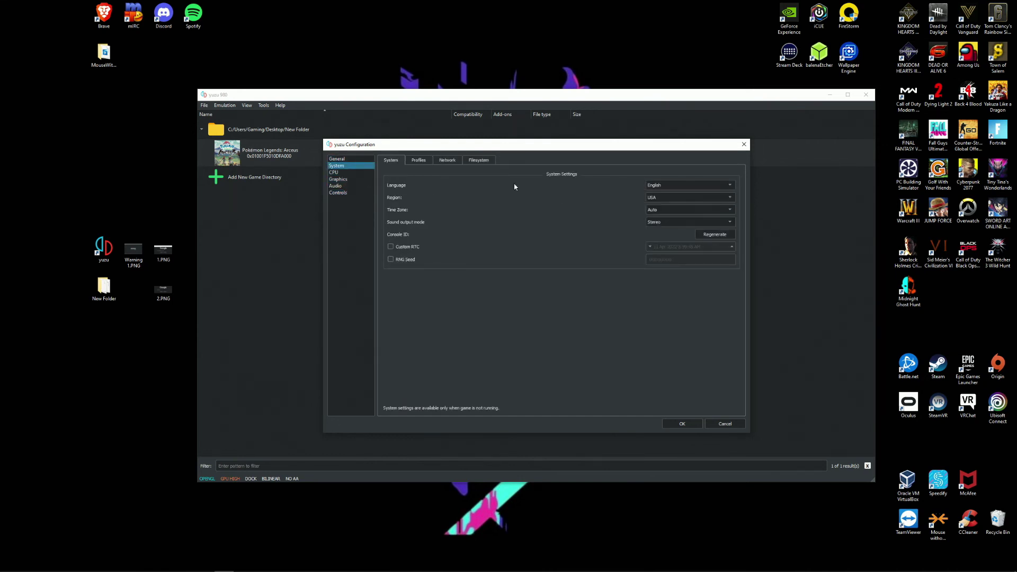
click(721, 420)
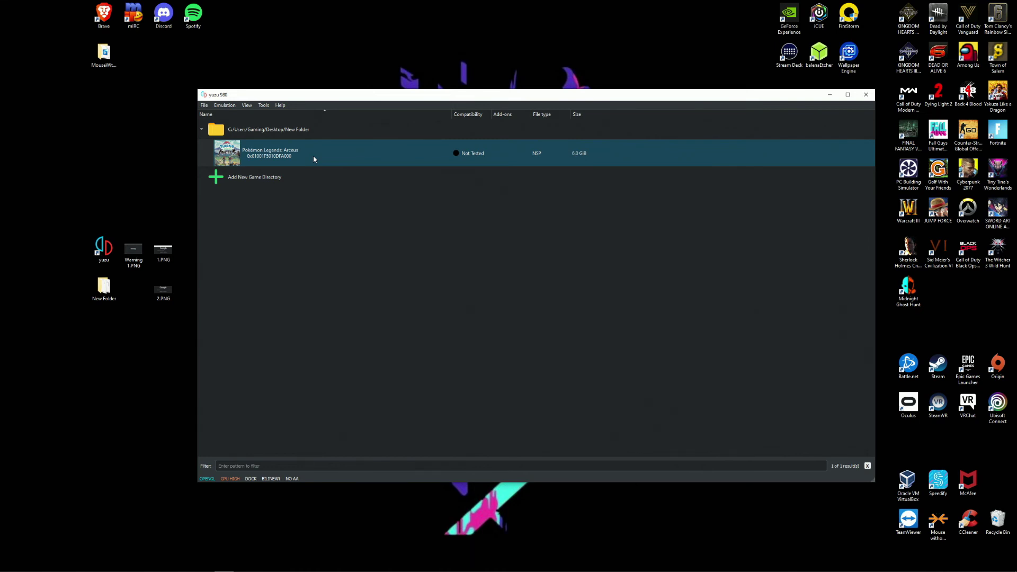
Open the Pokémon Legends: Arceus shader folder, 01001f5010dfa000, inside Roaming's yuzu folder.
click(314, 159)
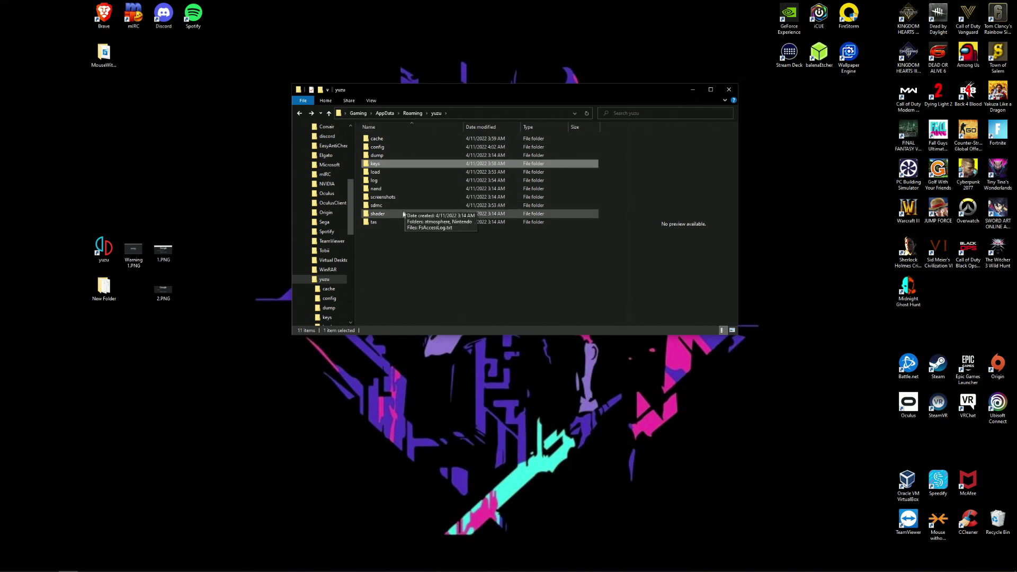
double_click(386, 215)
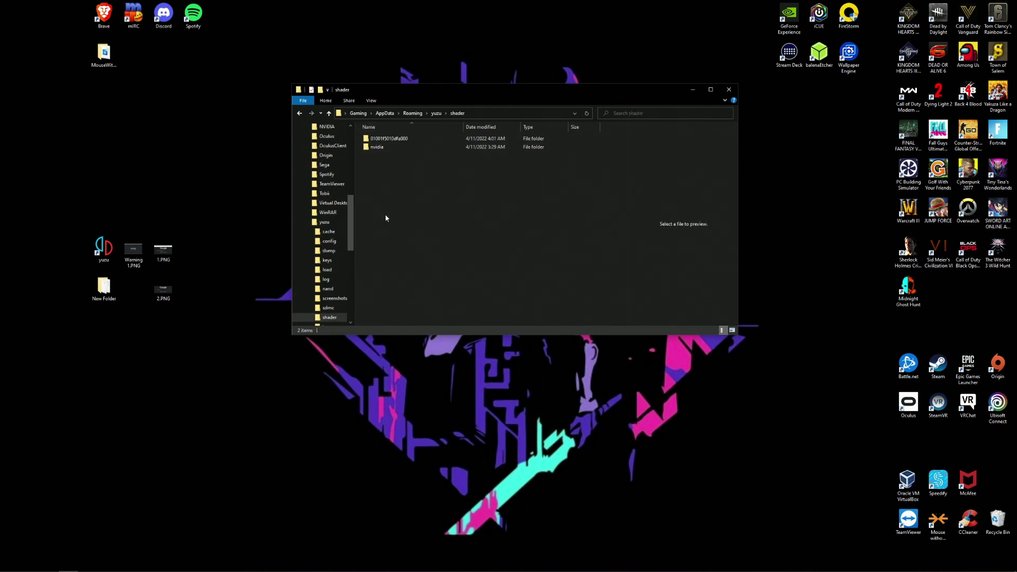
double_click(403, 141)
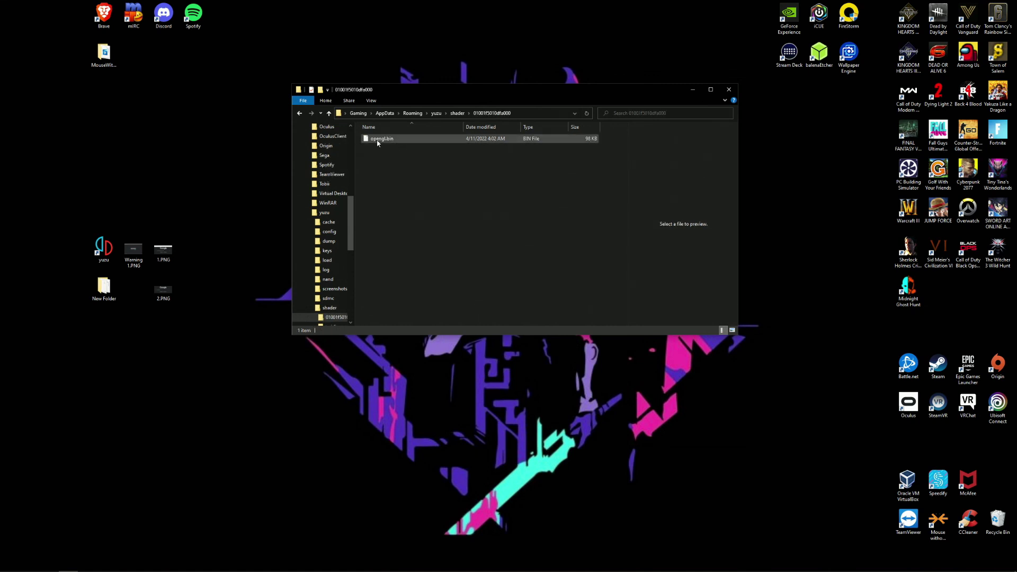